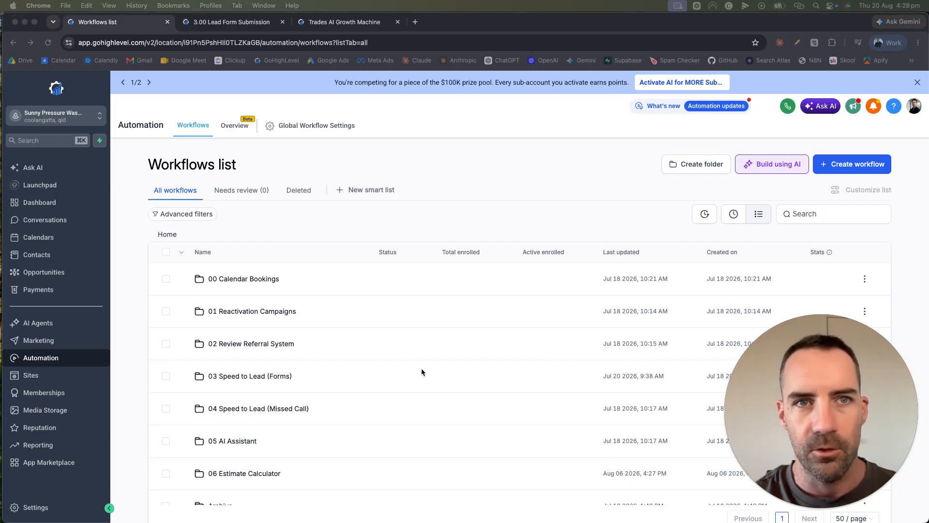
Step: Open the "3.00 Lead Form Submission" workflow from the "03 Speed to Lead (Forms)" folder and bring its triggers into view
left_click(267, 379)
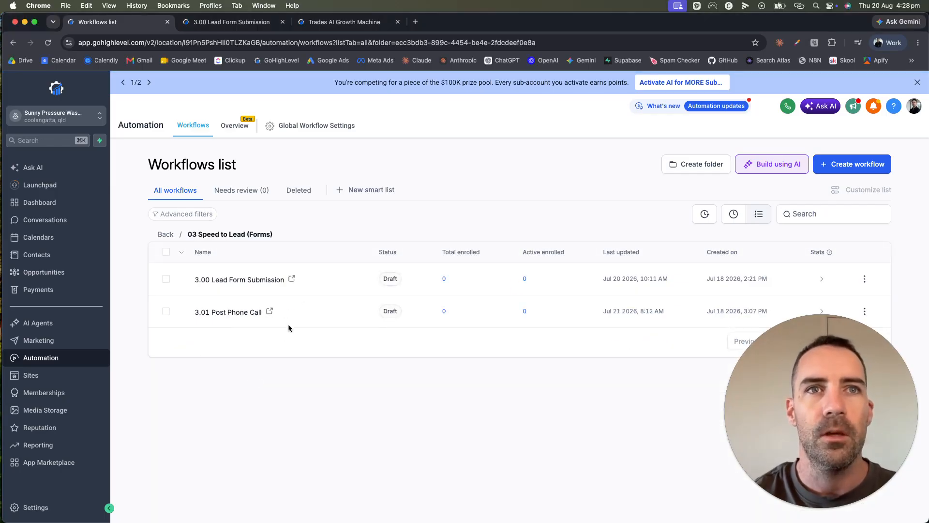
left_click(254, 279)
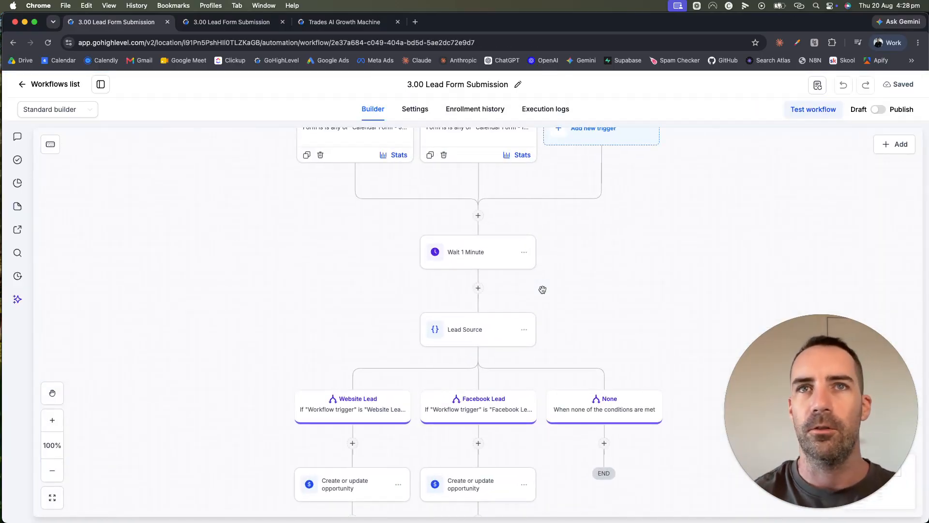
scroll(570, 263, "up", 3)
scroll(409, 241, "up", 1)
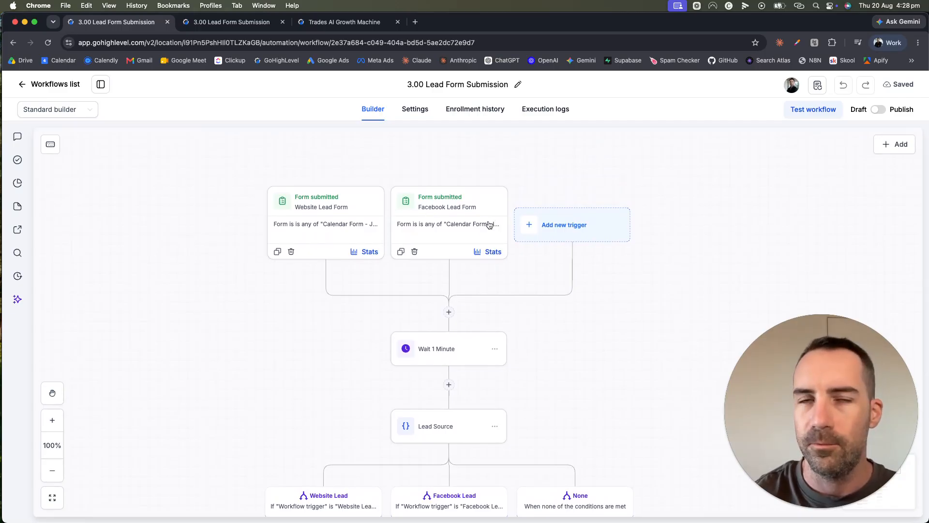
Step: Examine the settings of the Facebook Lead Form trigger and close it without changes
left_click(464, 223)
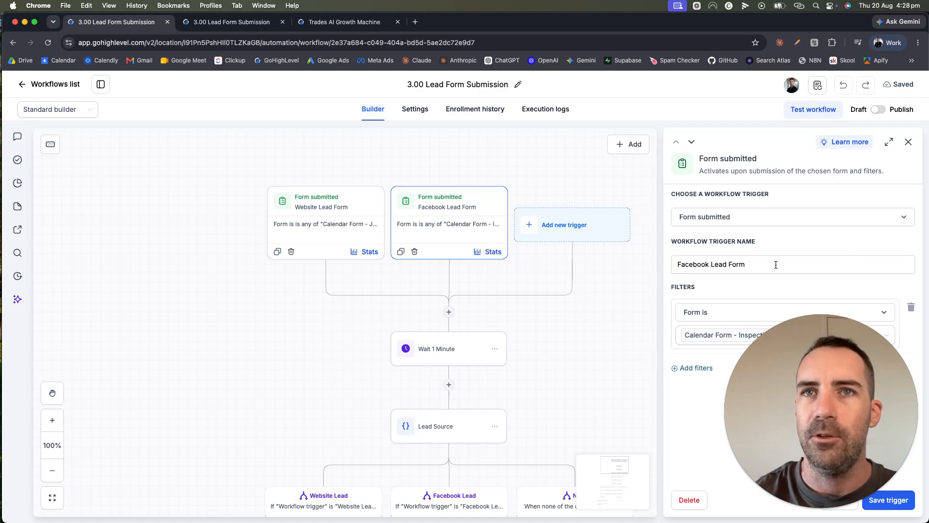
left_click_drag(827, 387, 837, 285)
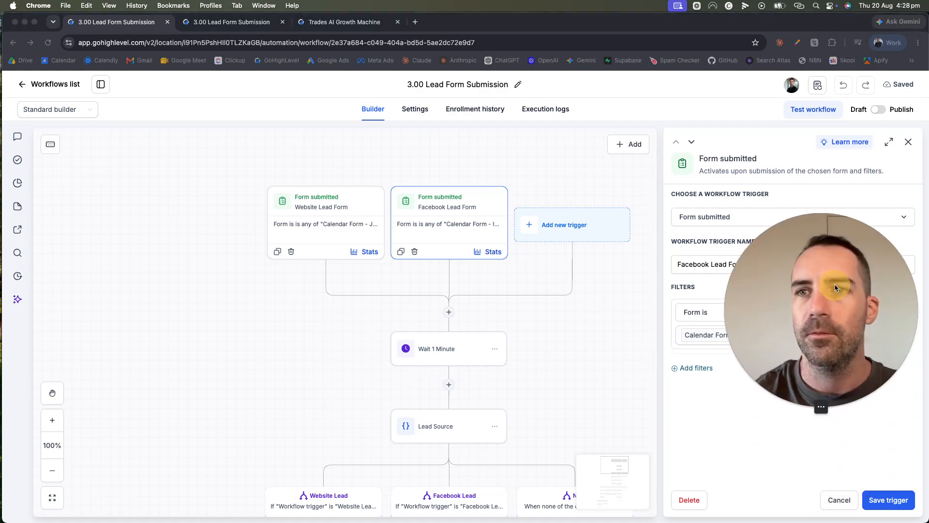
left_click(837, 502)
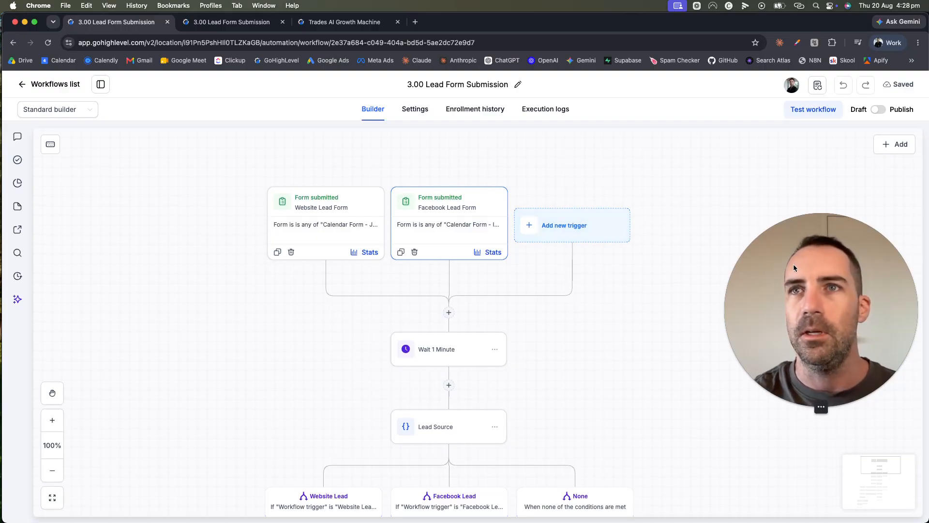
left_click_drag(794, 263, 118, 370)
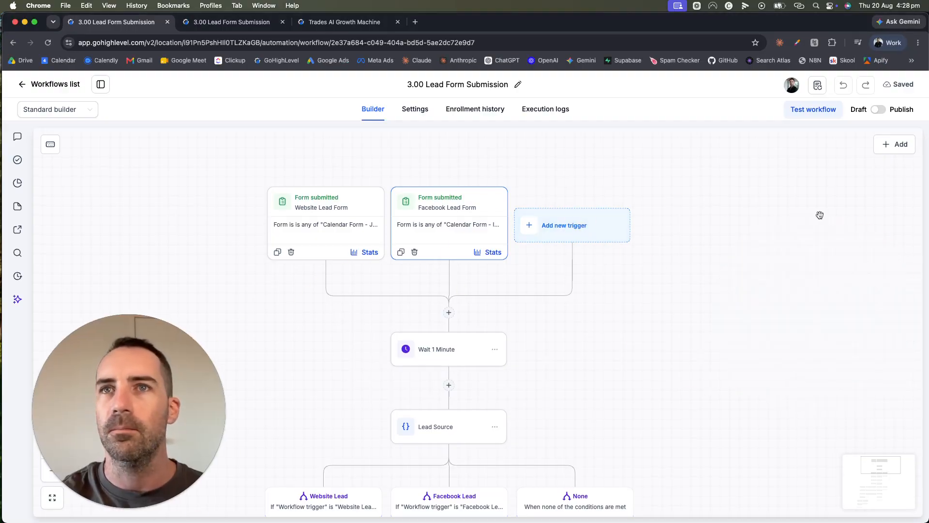
Step: Look up the Inbound webhook trigger with the search term "web", view its settings, and cancel without adding it
left_click(552, 220)
type("weh")
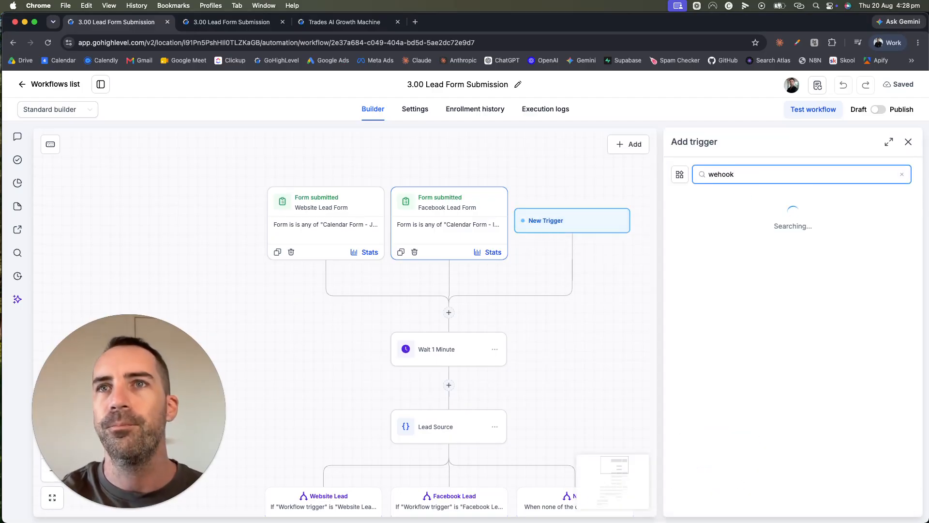
type("ook")
key("BackSpace")
key("BackSpace")
key("BackSpace")
key("BackSpace")
type("b")
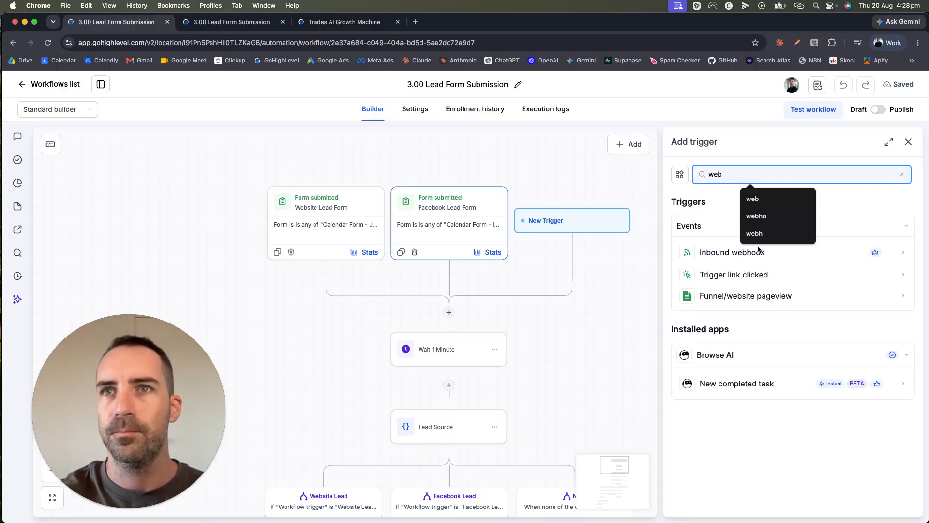
left_click(734, 253)
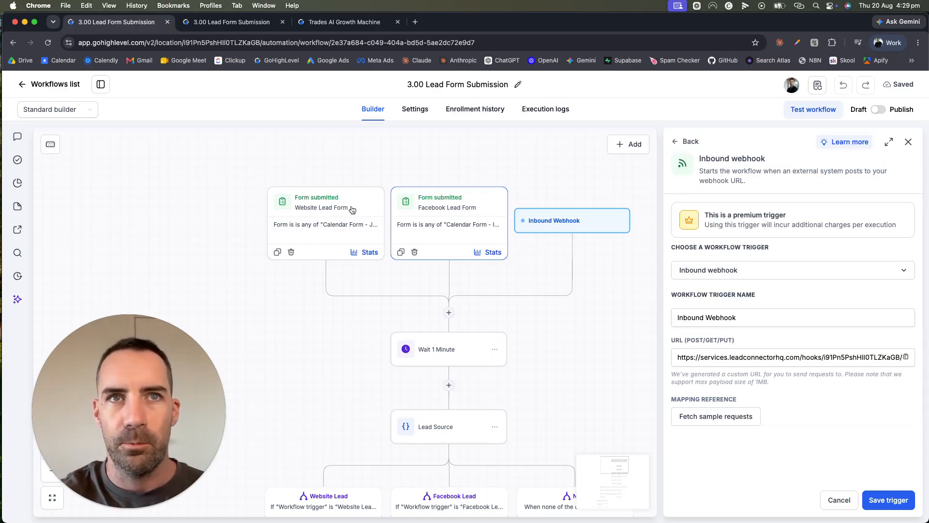
left_click(845, 501)
left_click(569, 334)
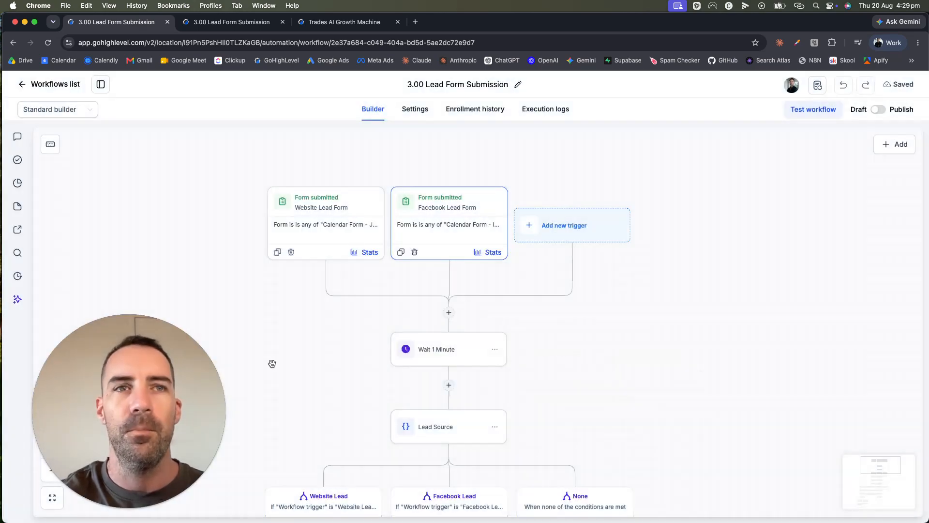
left_click_drag(134, 412, 841, 383)
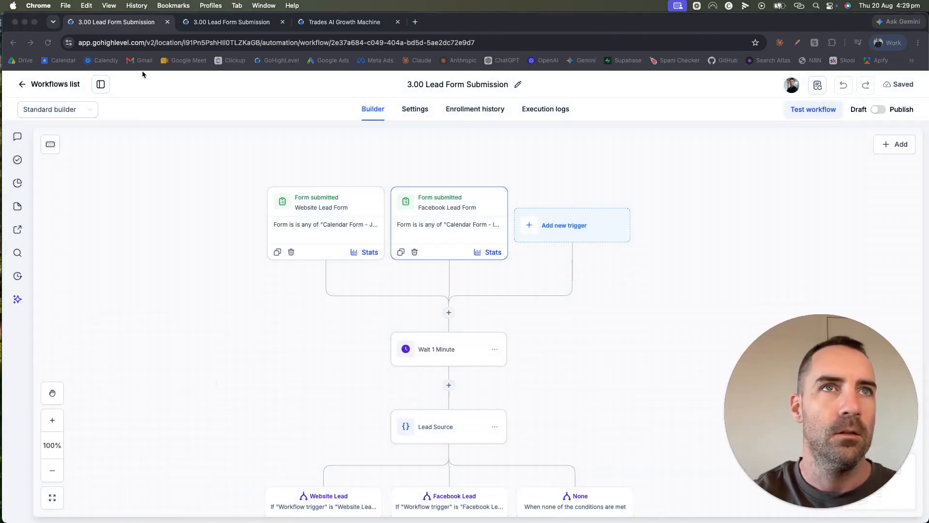
Step: Leave the workflow builder and open the Integrations page in the sub-account's settings
left_click(21, 83)
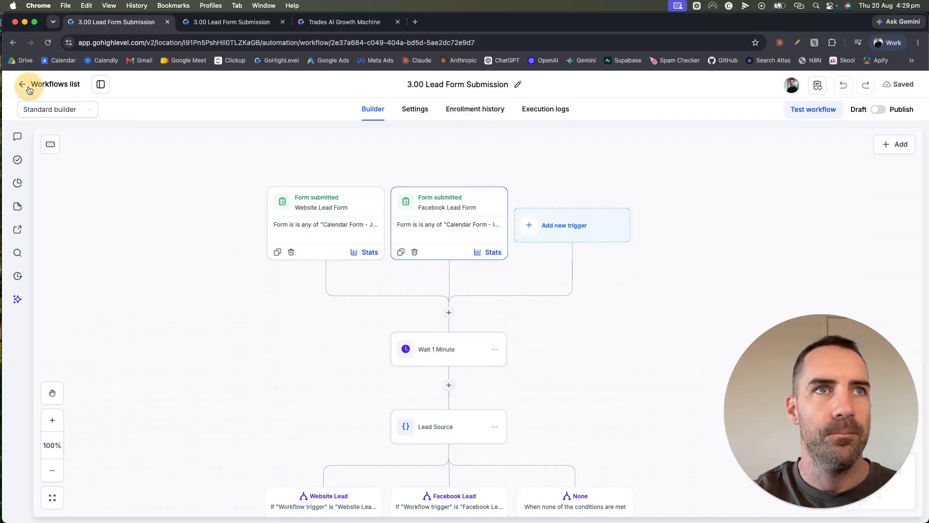
left_click(29, 89)
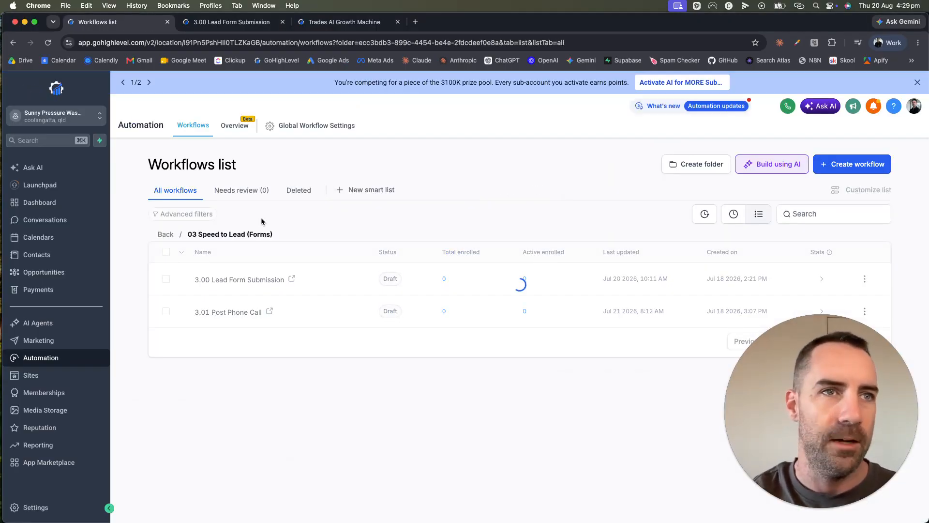
left_click(44, 507)
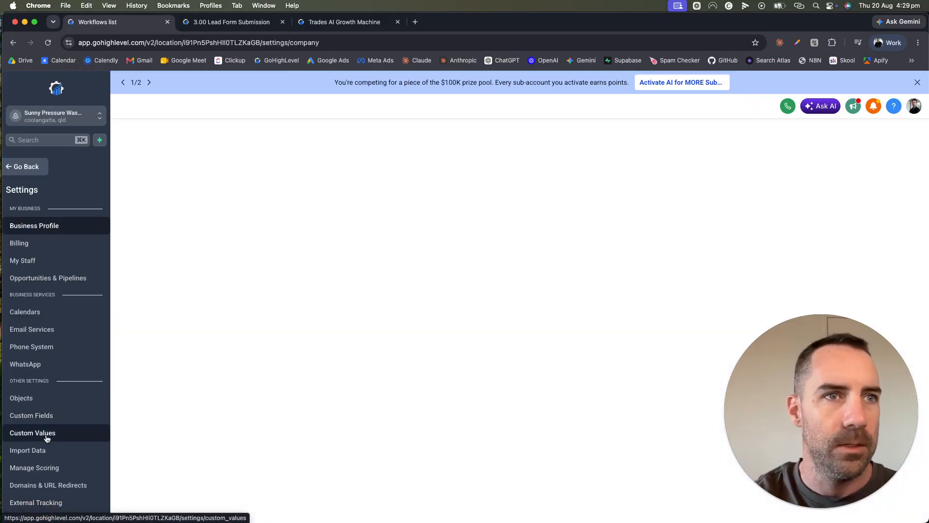
scroll(43, 469, "down", 1)
left_click(28, 489)
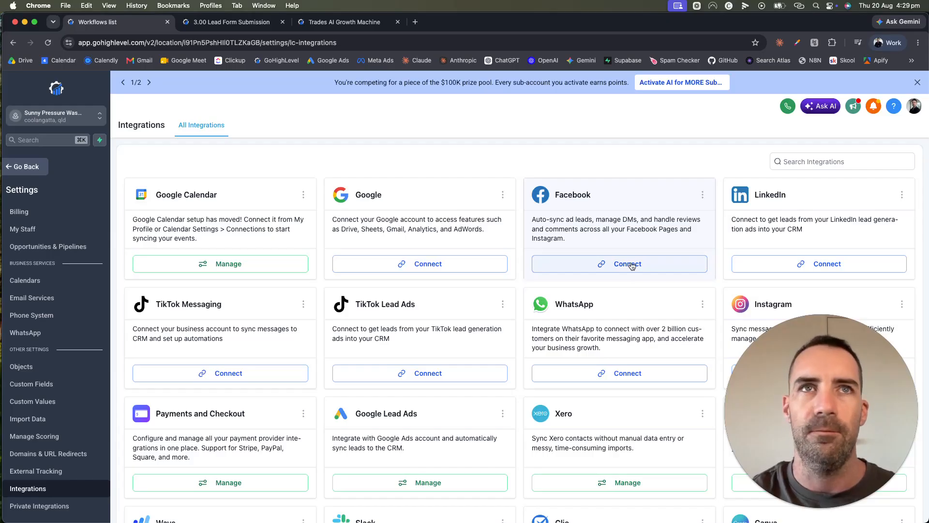
Step: Switch to the Trades Growth Machine account, update its Facebook page connection with All Leads synced, and open the form field mapping
key("super+3")
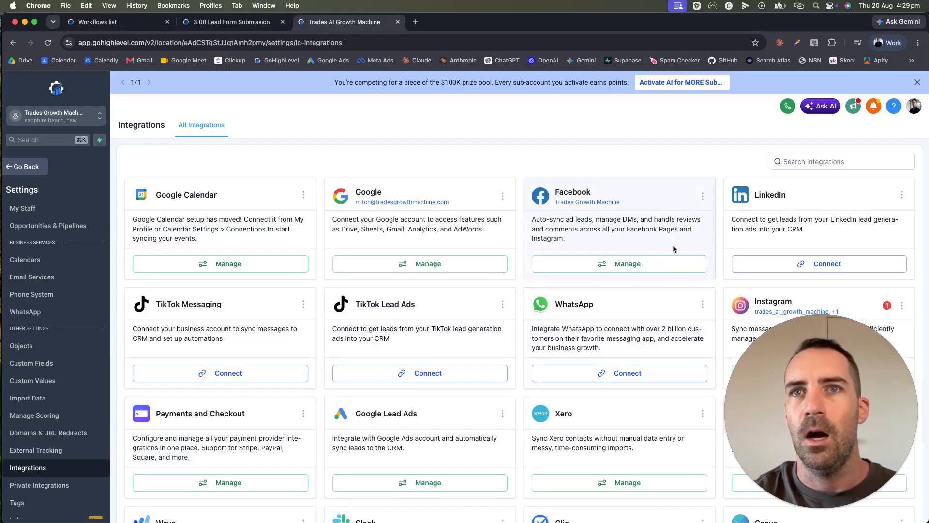
left_click(646, 267)
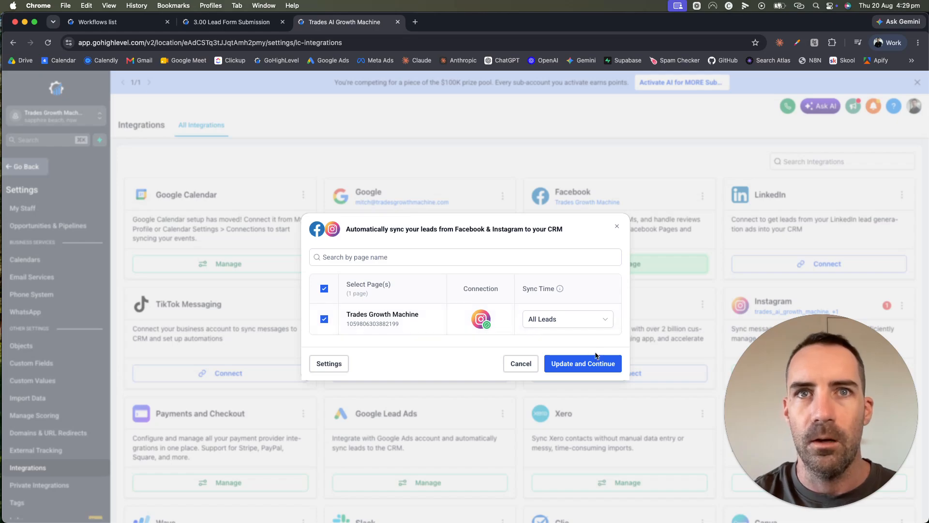
left_click(574, 365)
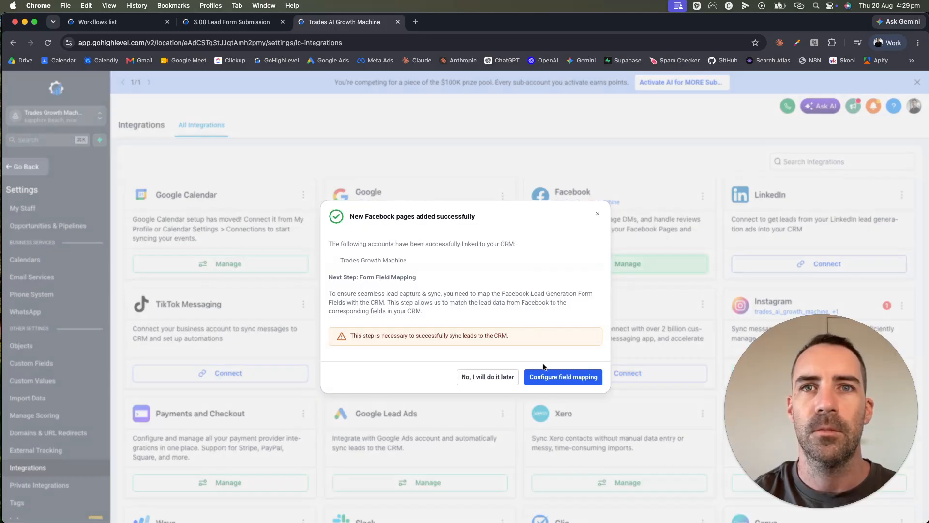
left_click(551, 377)
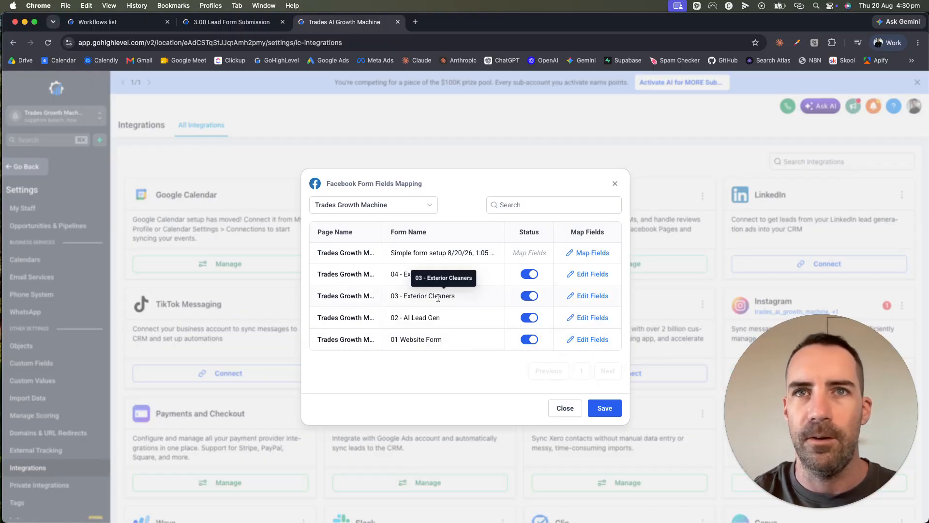
Step: Examine the field mapping of the "Simple form setup" Facebook form, including the available CRM fields, and close it unconfirmed
left_click(584, 253)
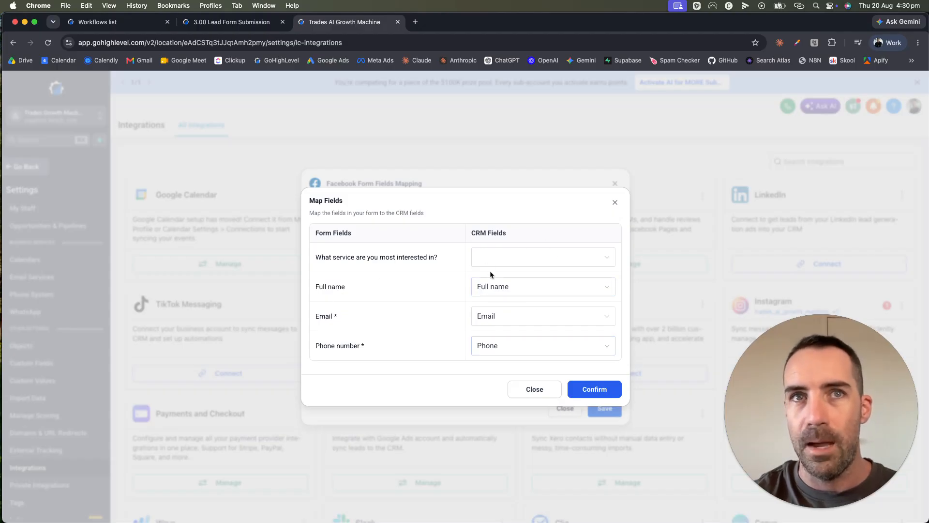
left_click(514, 256)
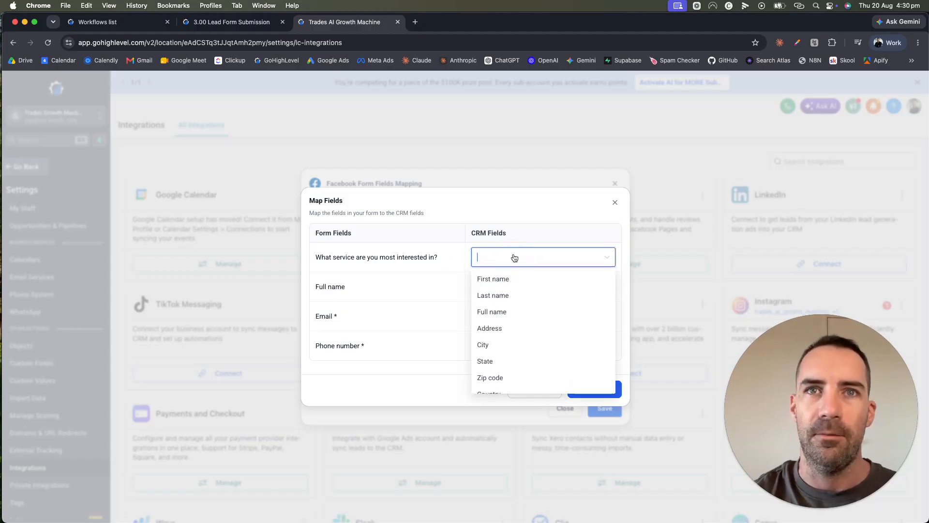
left_click(432, 306)
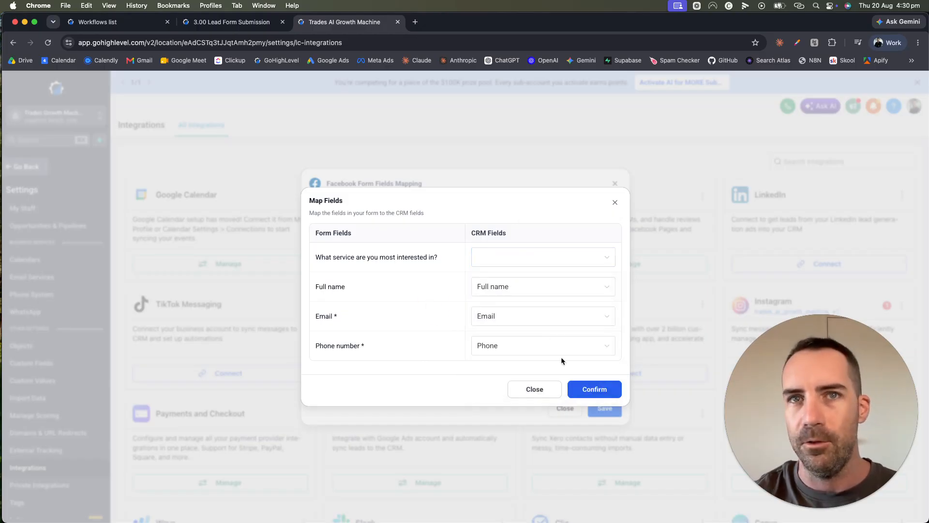
left_click(534, 390)
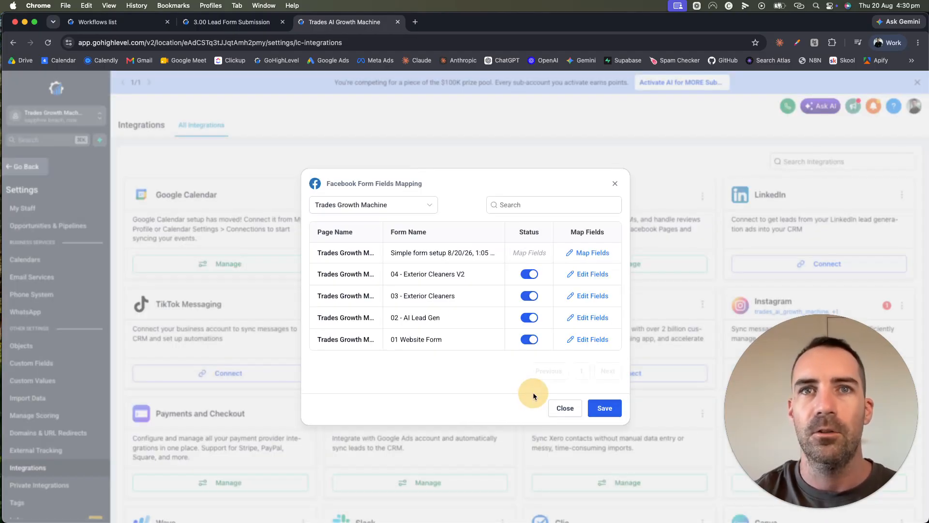
left_click(616, 184)
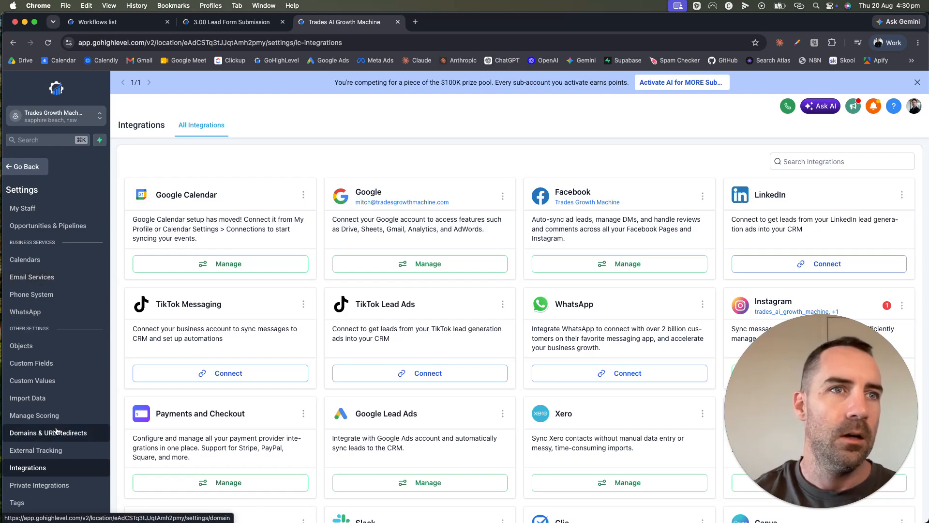
Step: Open the Custom Fields settings and view the form for creating a field, including its folder options
left_click(49, 369)
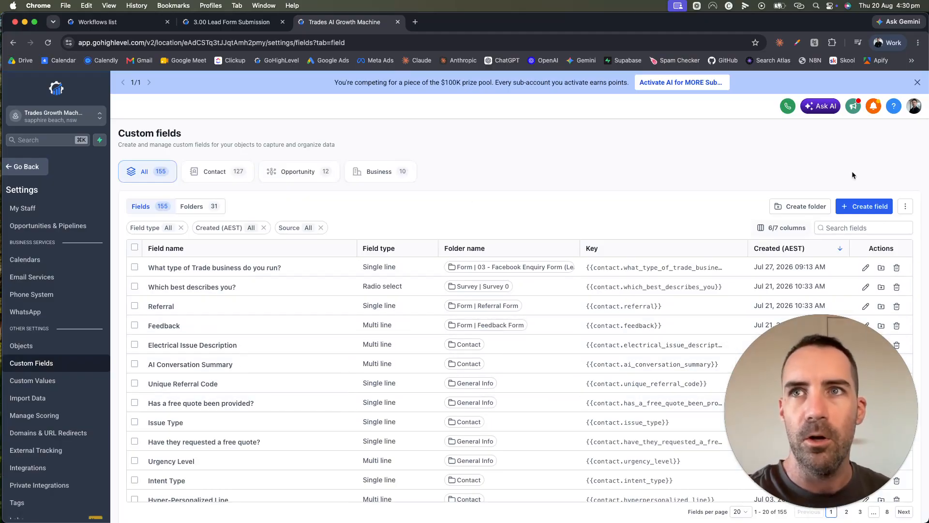
left_click(863, 206)
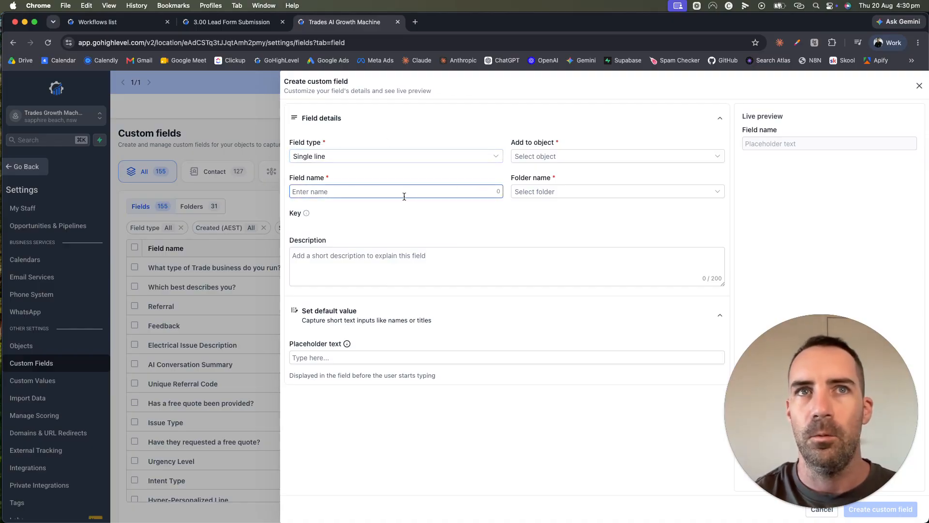
left_click(585, 198)
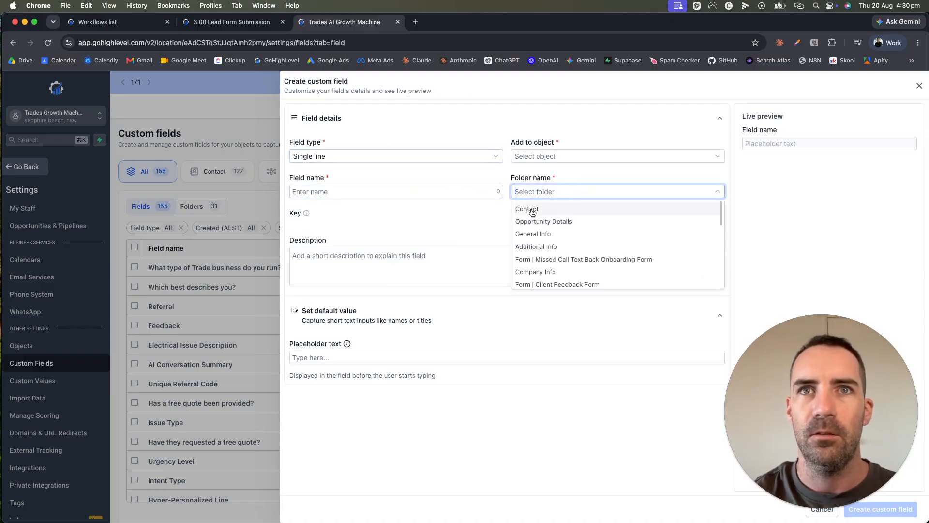
left_click(388, 215)
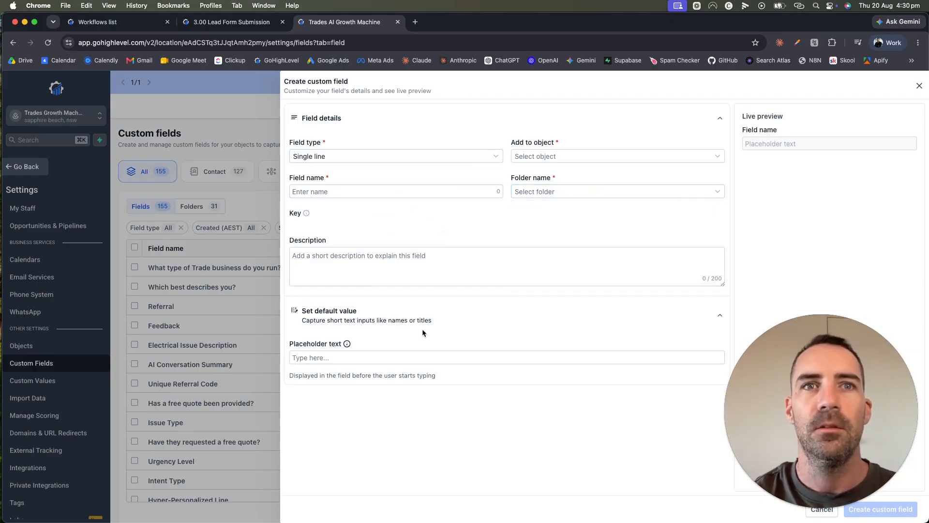
left_click_drag(795, 358, 532, 333)
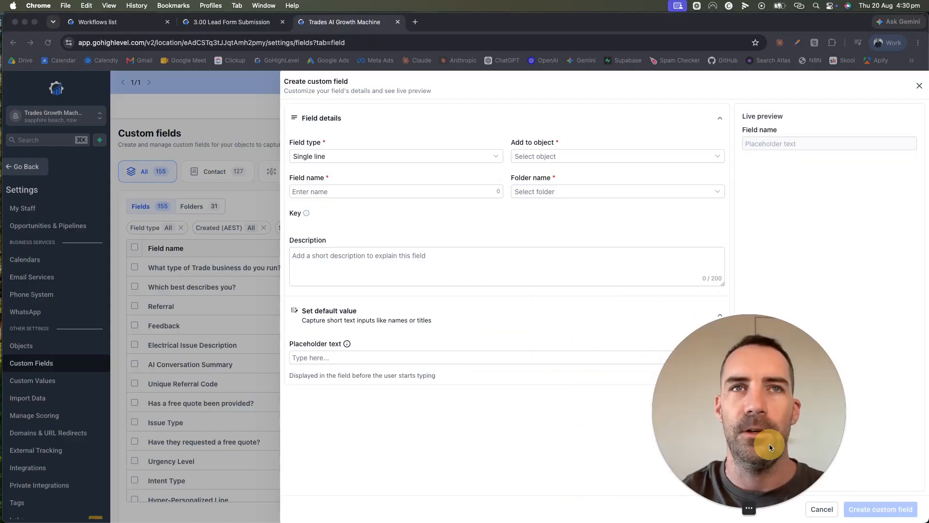
left_click(257, 148)
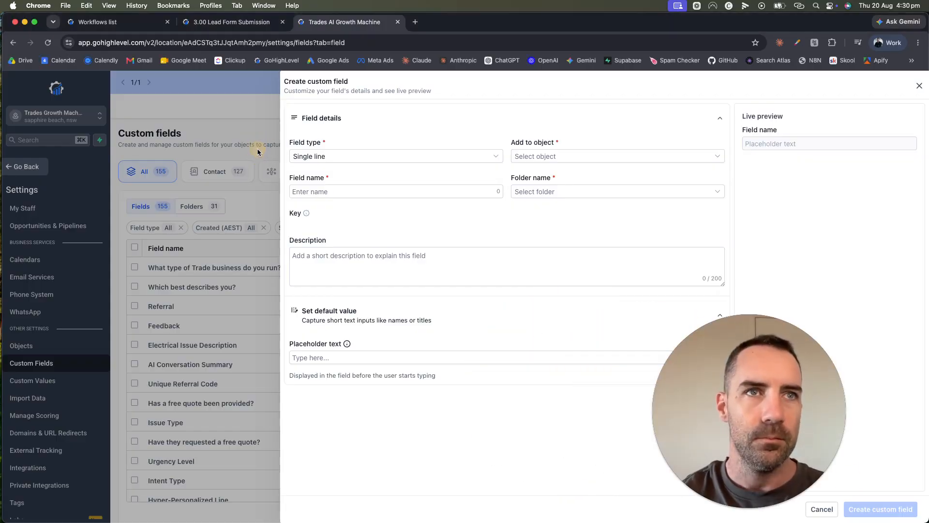
left_click(216, 117)
Step: Switch back to the Sunny Pressure Washing account and open the "03 Speed to Lead (Forms)" folder in its automation workflows
left_click(97, 22)
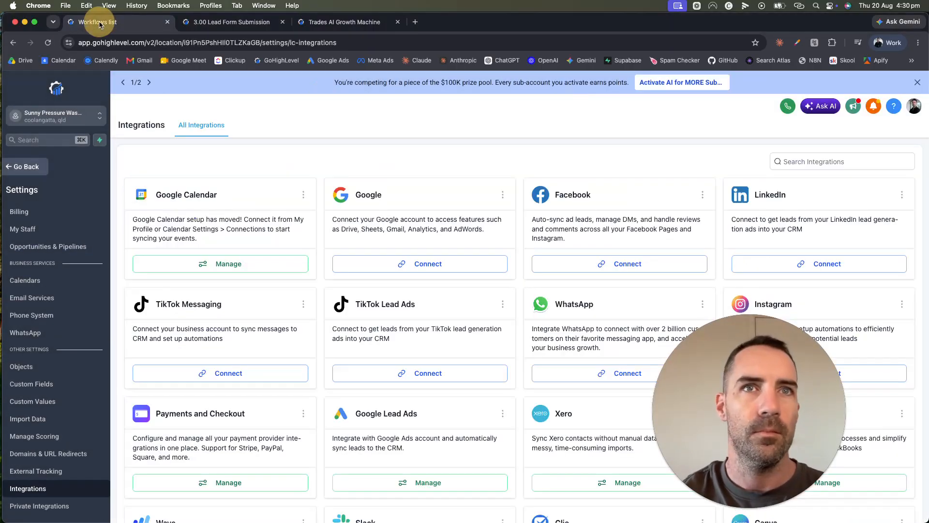
left_click_drag(787, 404, 859, 404)
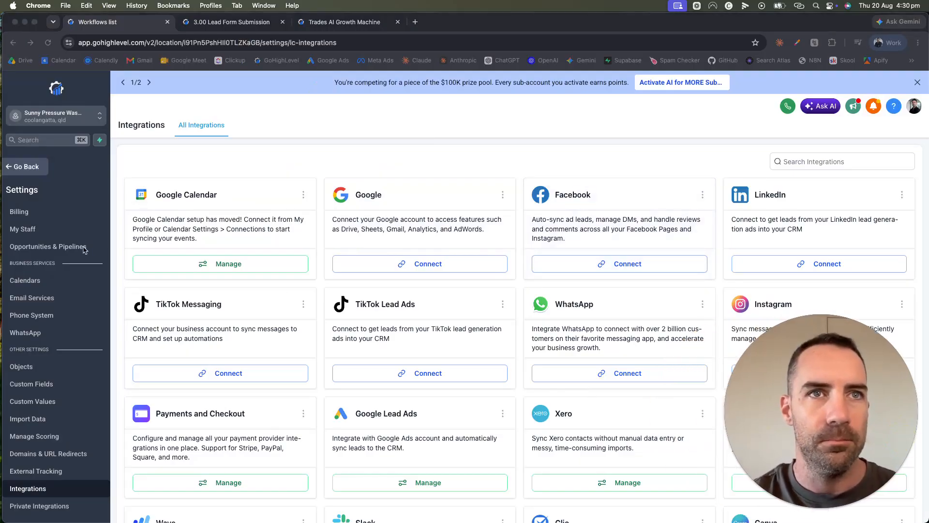
left_click(27, 167)
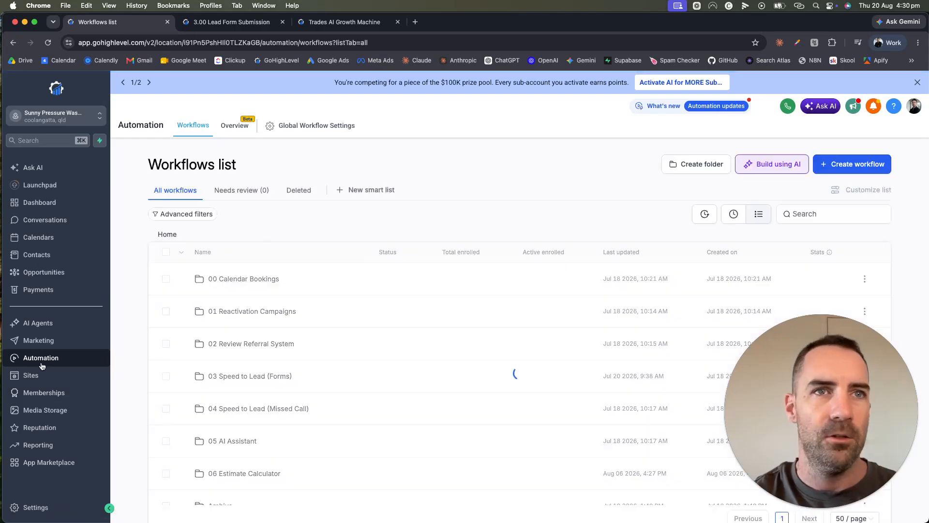
left_click(259, 376)
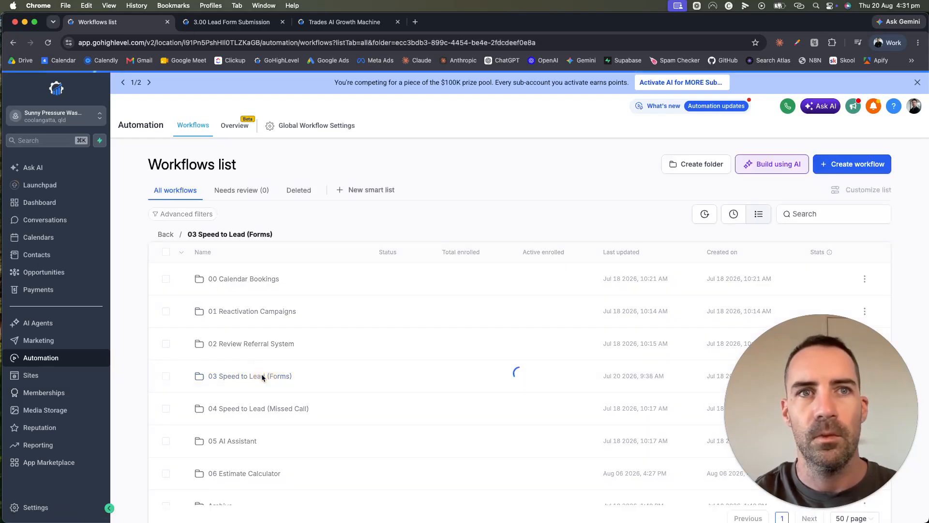
Step: Open the "3.00 Lead Form Submission" workflow and start adding a "Facebook lead form submitted" trigger
left_click(249, 281)
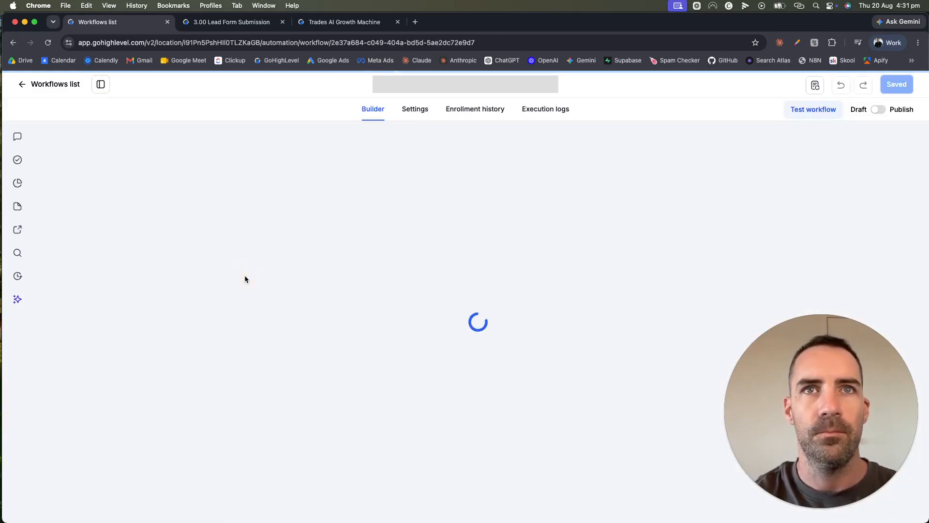
left_click(590, 221)
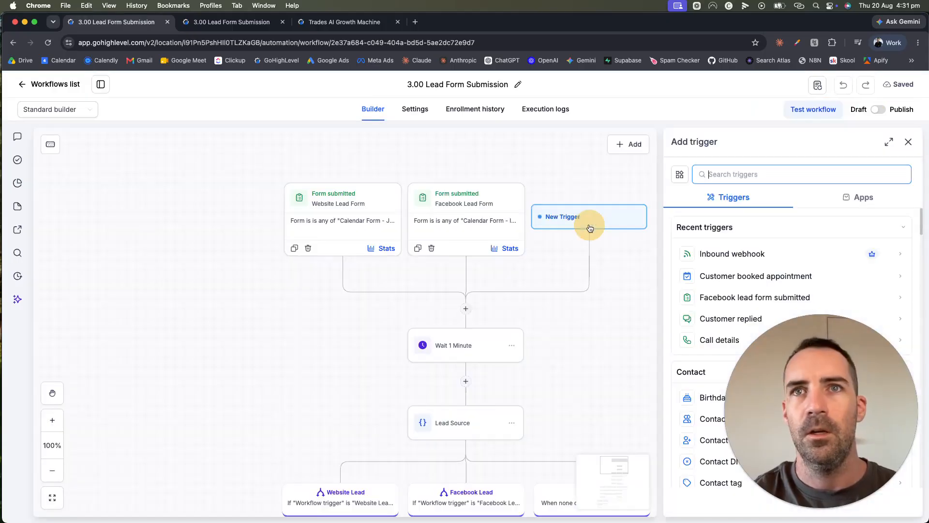
type("face")
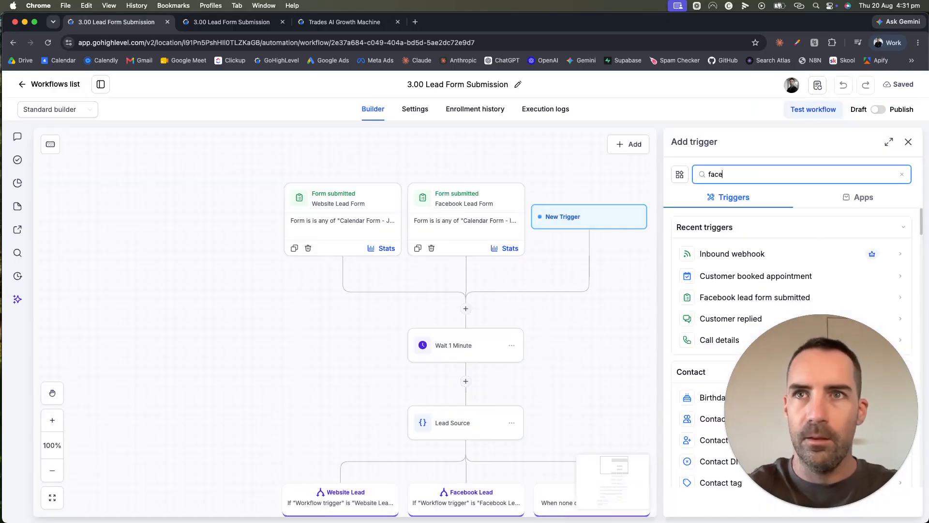
left_click(759, 251)
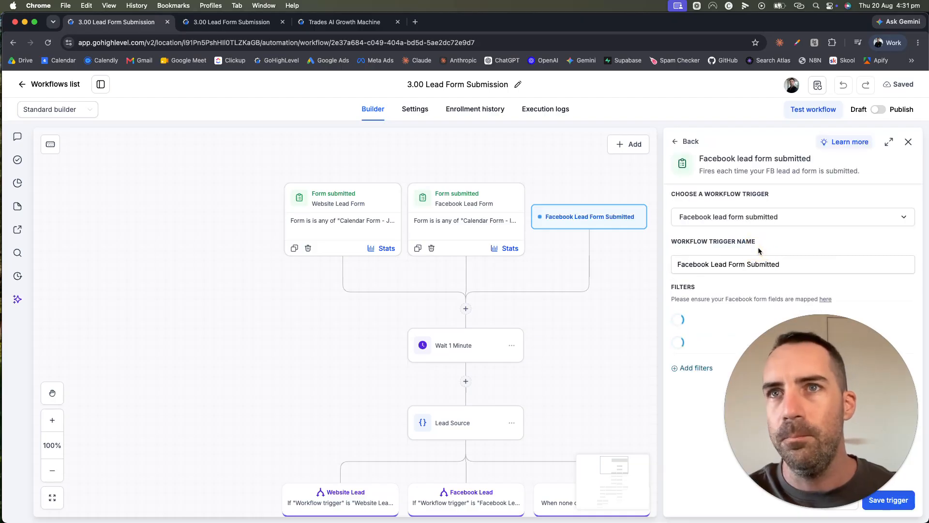
left_click_drag(786, 347, 337, 410)
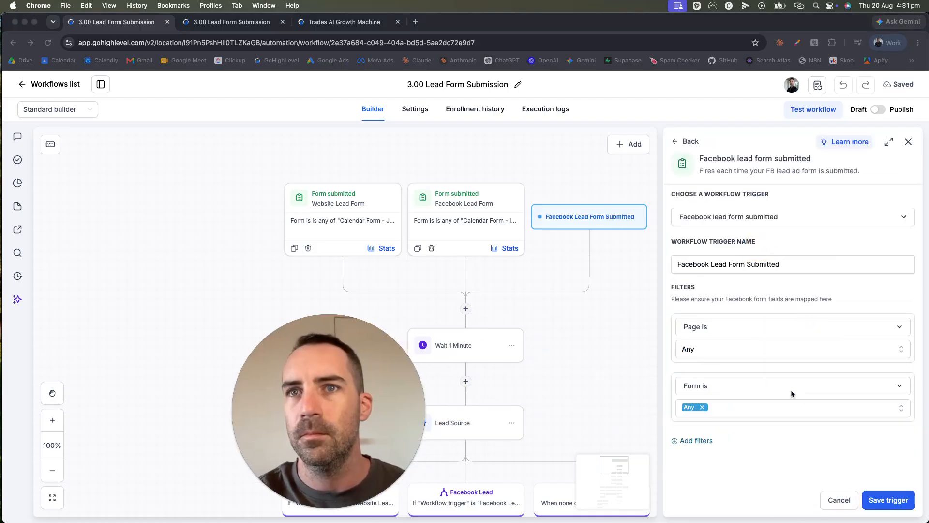
Step: Explore the new trigger's form, page and additional filter options, and clear the Any selection from its form filter
left_click(773, 408)
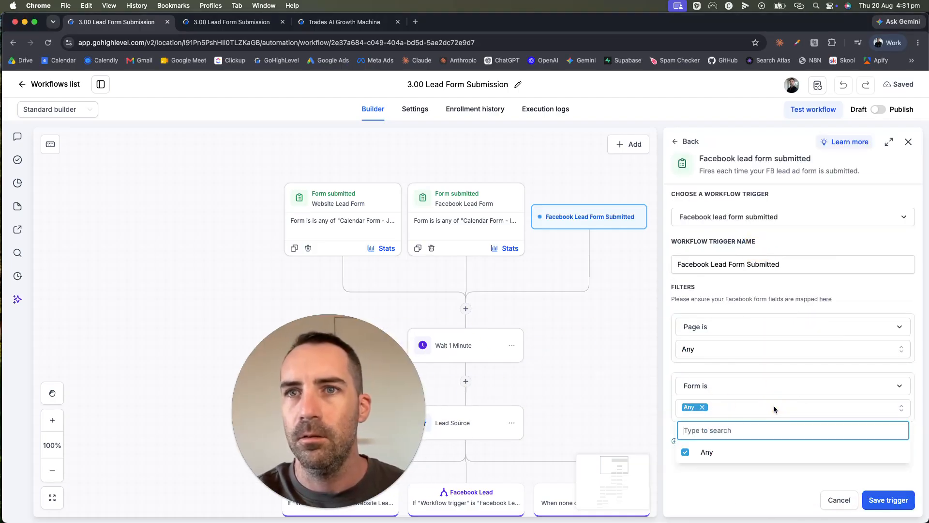
left_click(759, 475)
left_click(699, 441)
left_click(699, 441)
scroll(747, 378, "down", 3)
scroll(735, 373, "up", 1)
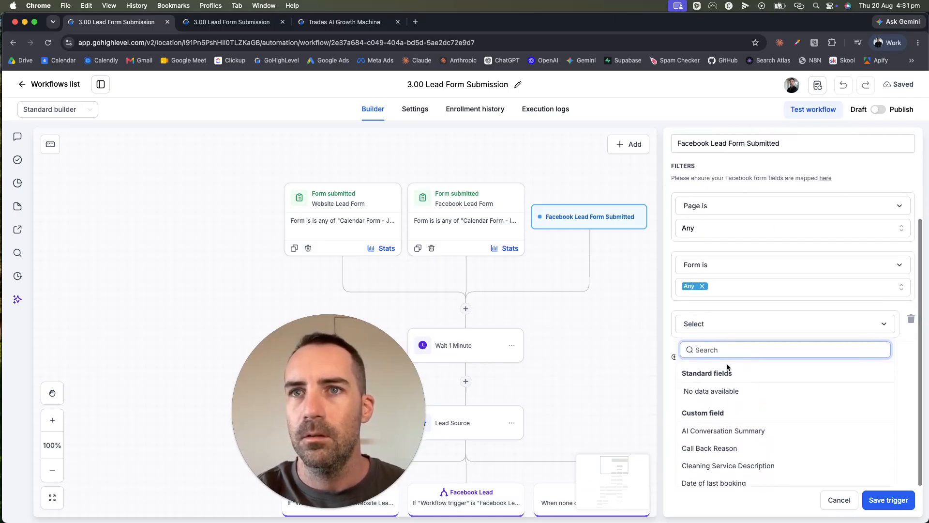
left_click(769, 289)
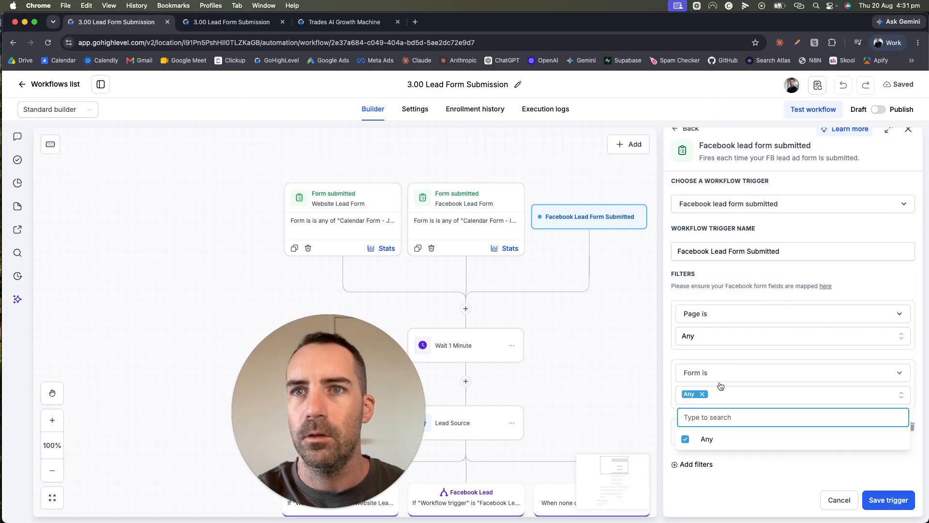
scroll(753, 376, "up", 1)
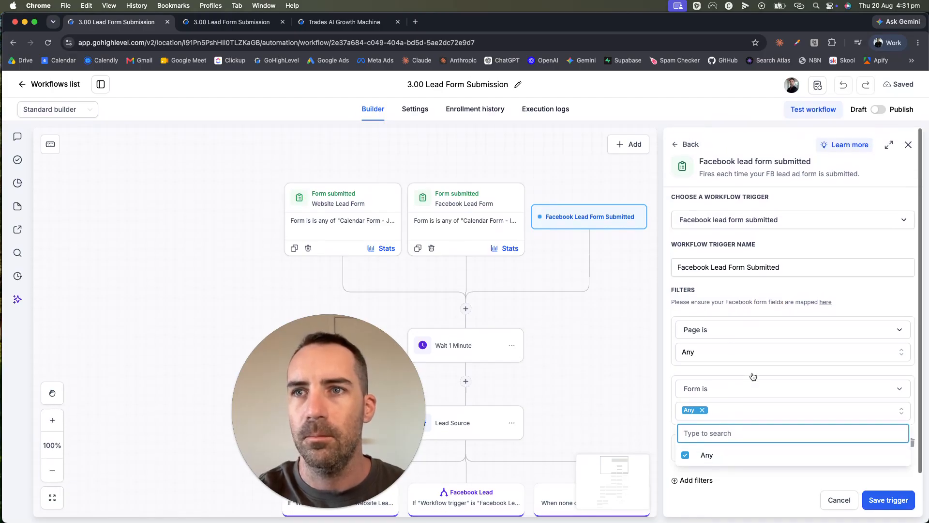
left_click(703, 394)
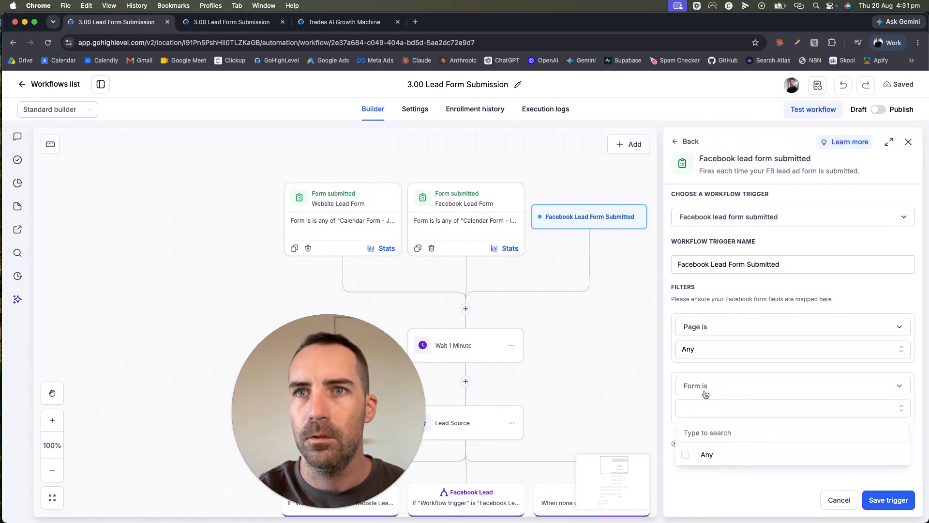
left_click(725, 348)
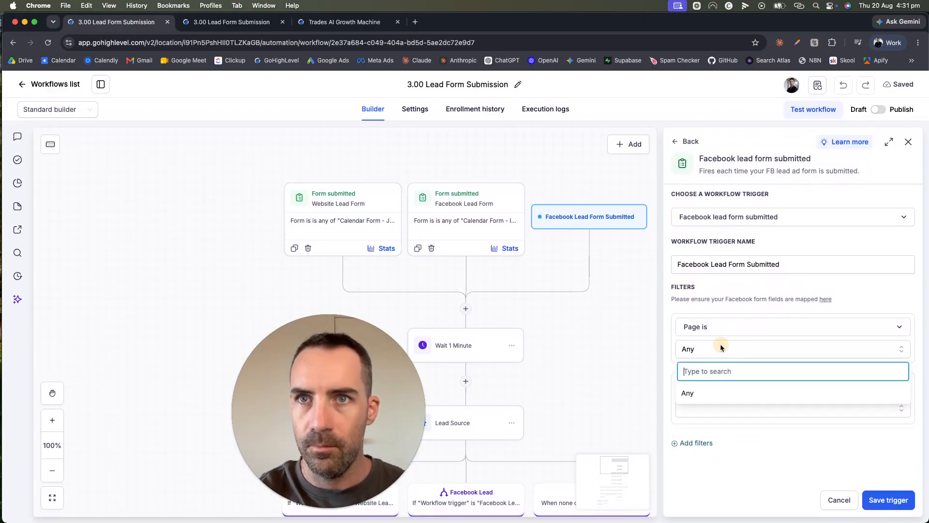
left_click(757, 306)
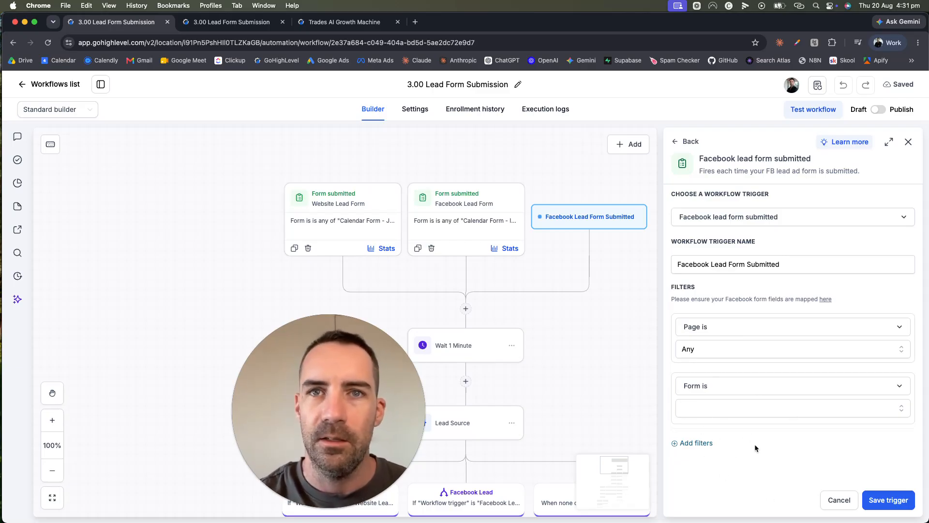
Step: Switch to Meta's Lead Ads Testing Tool and select the Trades Growth Machine page
left_click(300, 384)
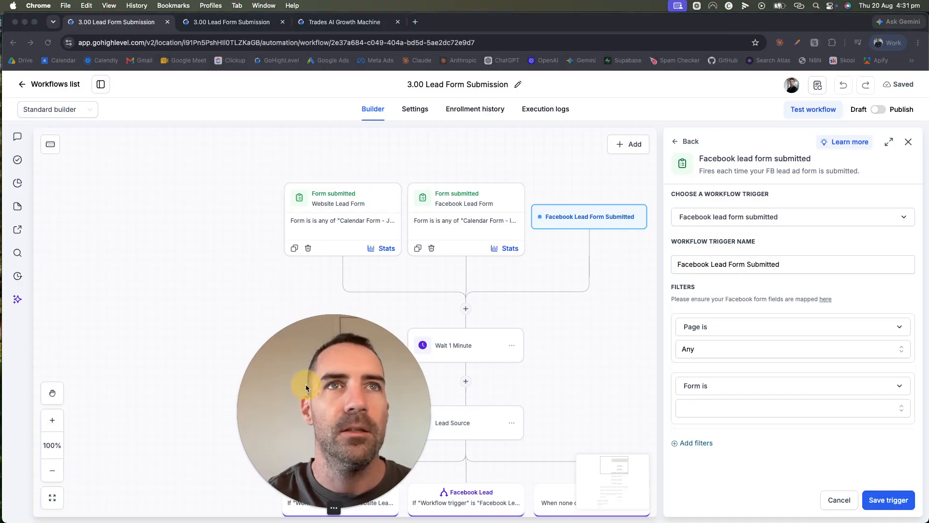
left_click_drag(301, 384, 792, 384)
left_click(285, 167)
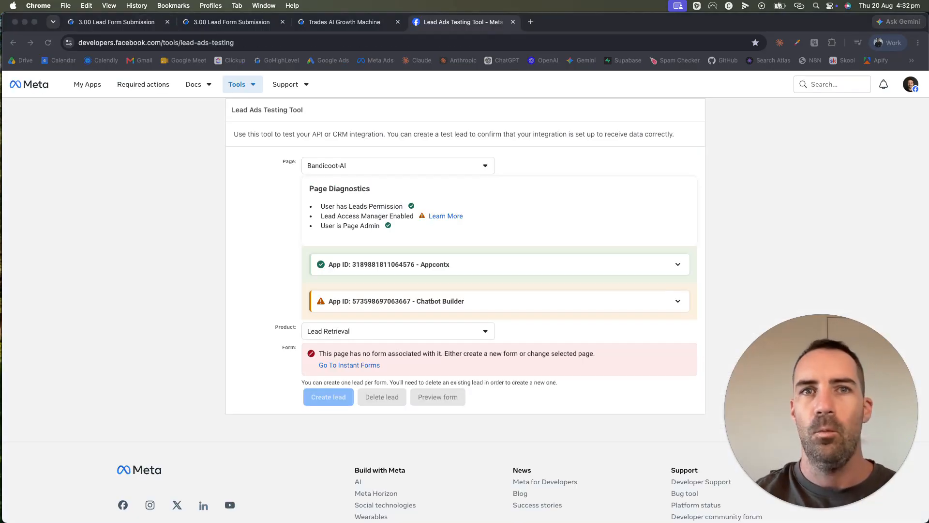
left_click(534, 353)
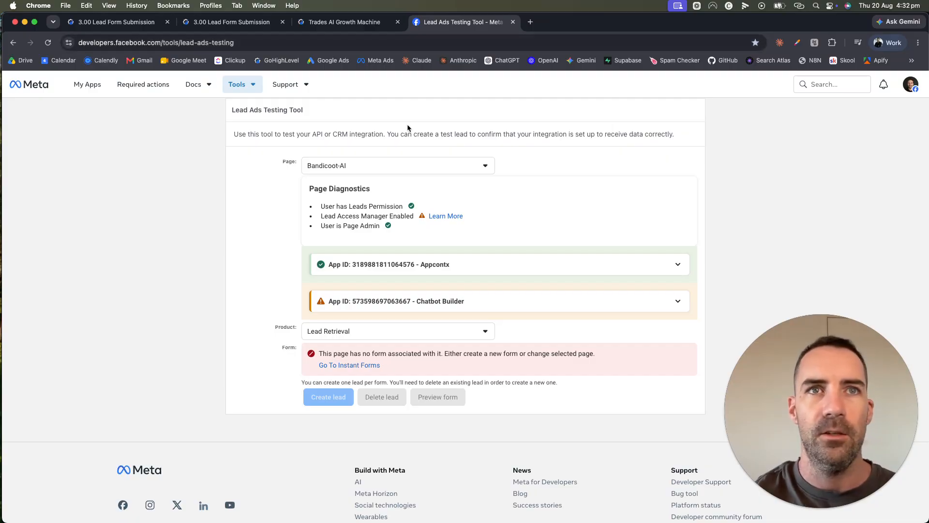
left_click(474, 165)
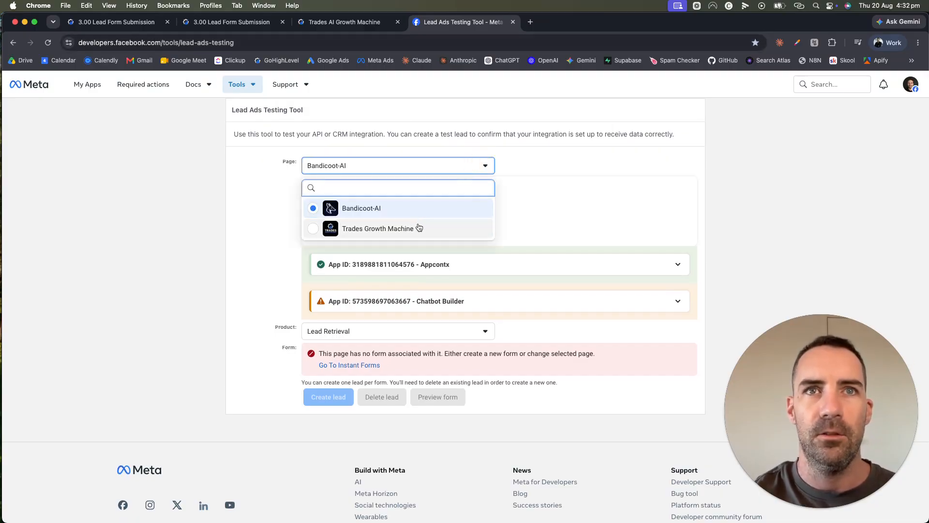
left_click(388, 228)
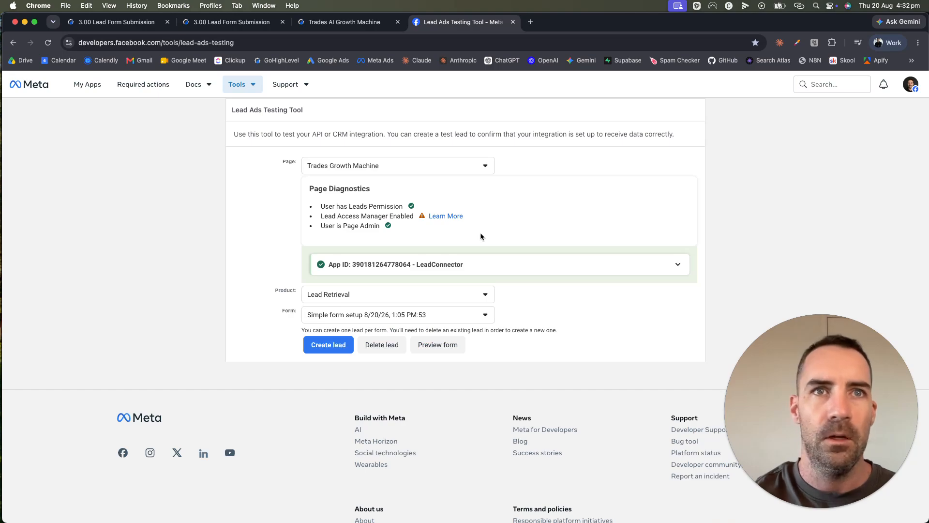
Step: Check the available lead forms, then preview the "Simple form setup" form, answering its service question with A and continuing through it
left_click(426, 315)
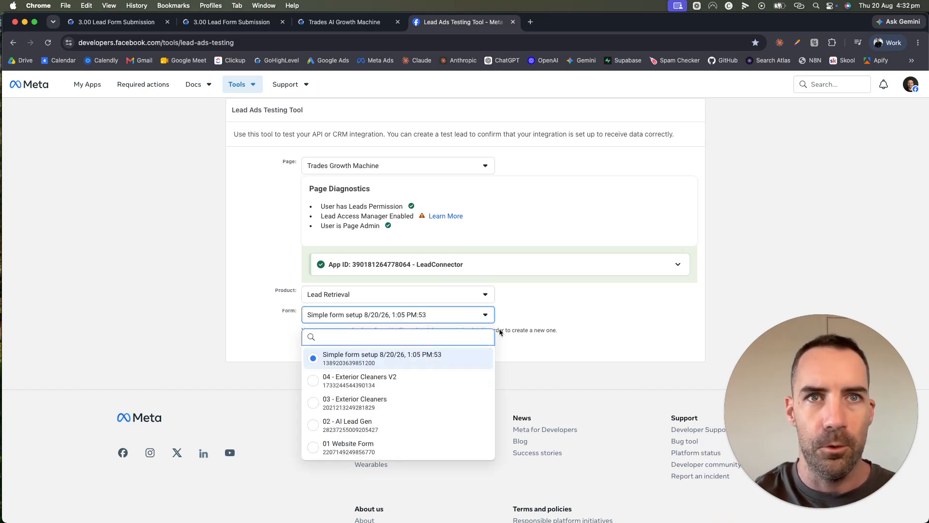
left_click(589, 318)
left_click(443, 344)
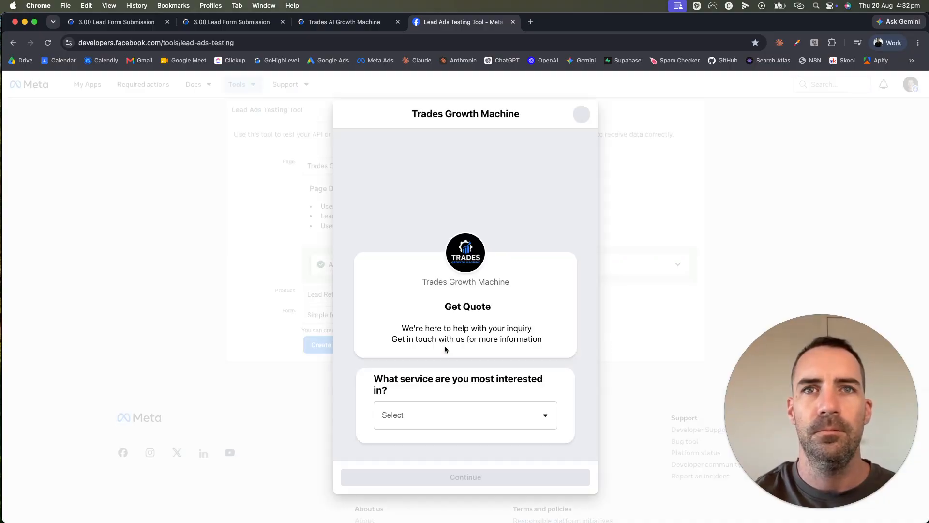
left_click(526, 419)
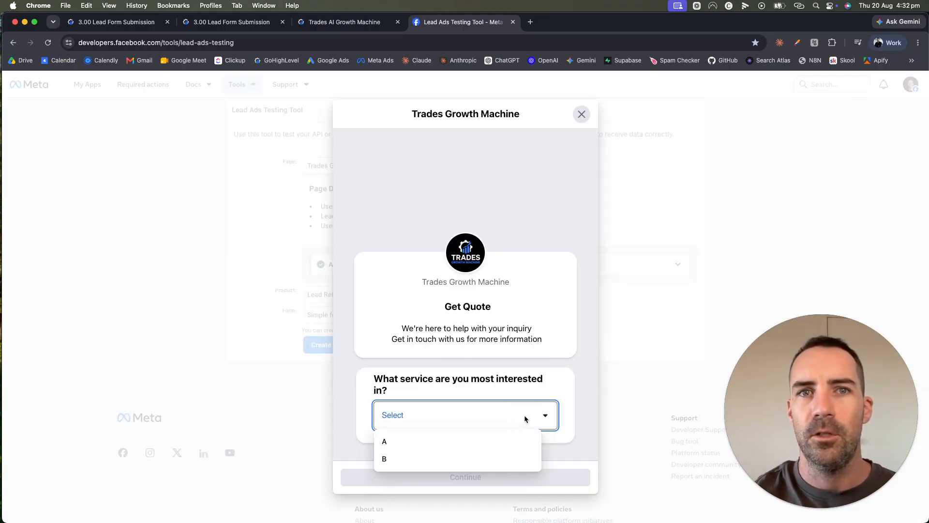
left_click(426, 441)
left_click(487, 477)
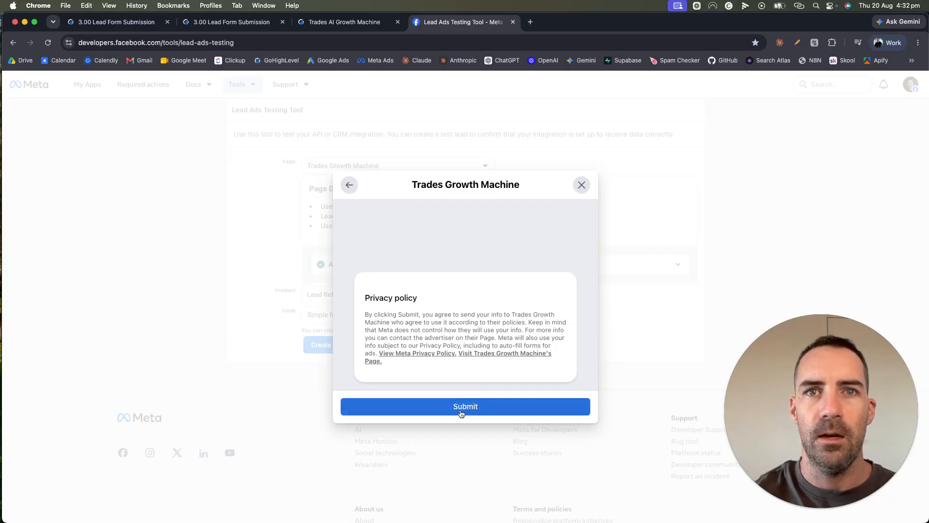
Step: Return to the GoHighLevel workflow and discard the unsaved "Facebook lead form submitted" trigger
left_click(123, 21)
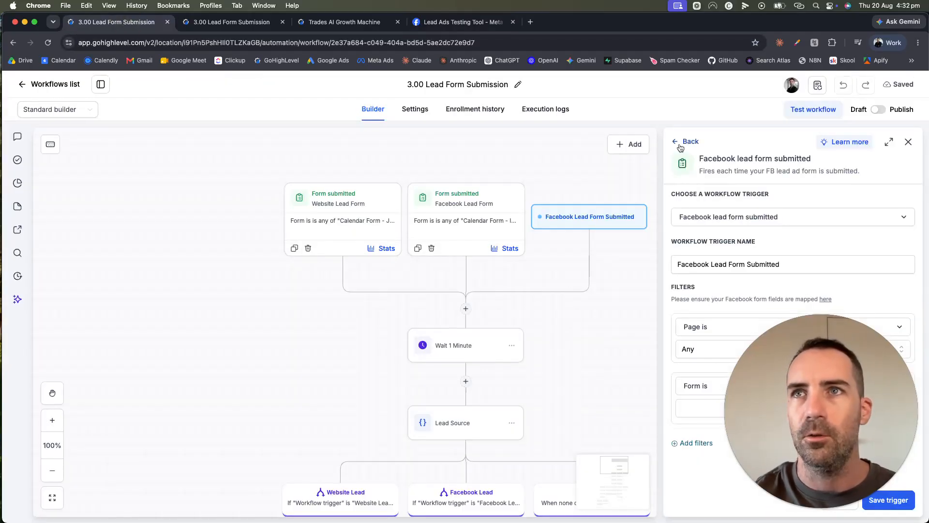
left_click_drag(841, 404, 192, 469)
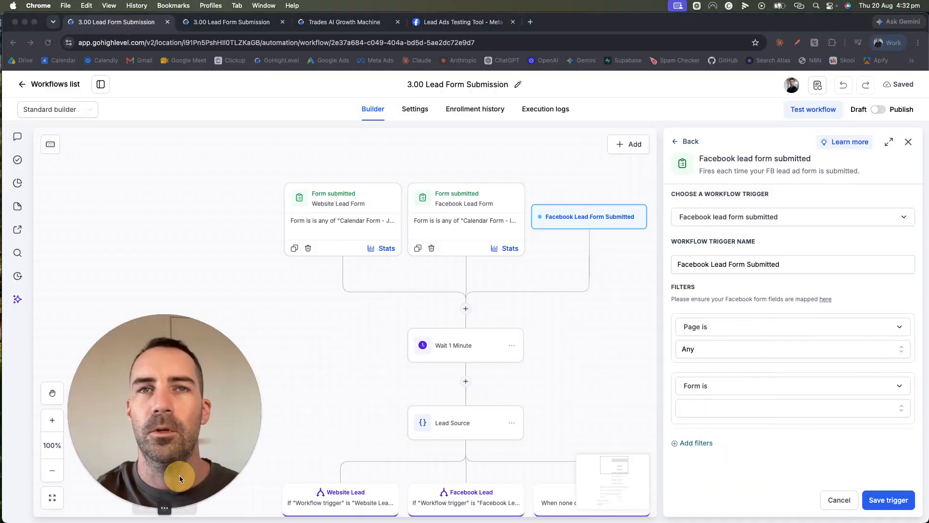
left_click(909, 142)
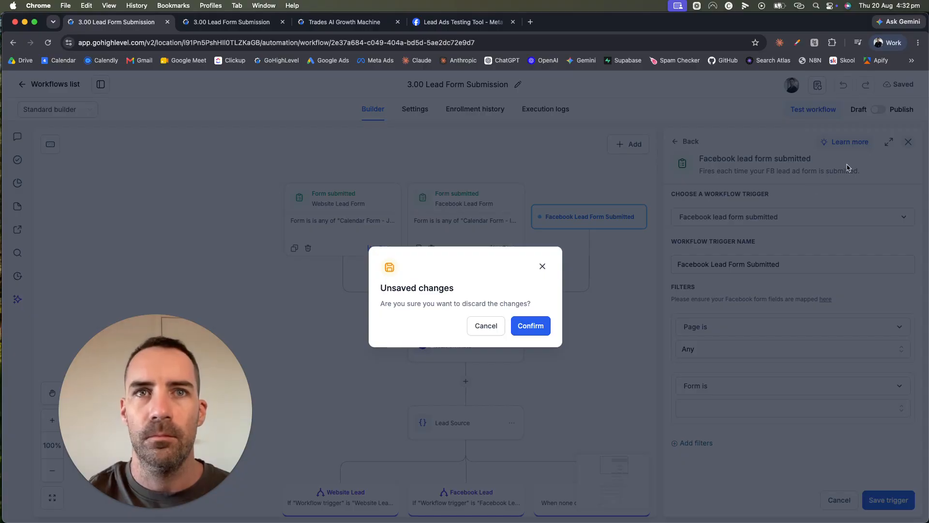
left_click(537, 330)
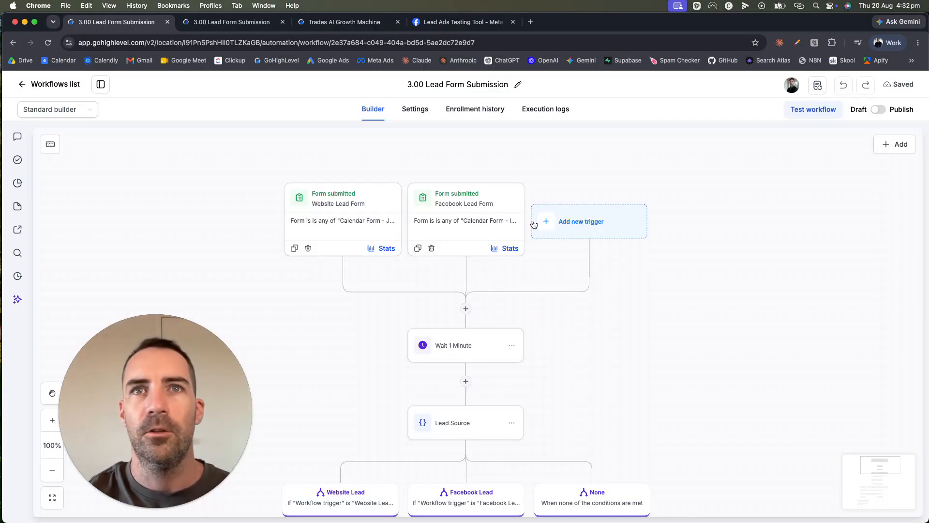
Step: View the form filter of the existing "Facebook Lead Form" trigger and close its settings unchanged
left_click(462, 224)
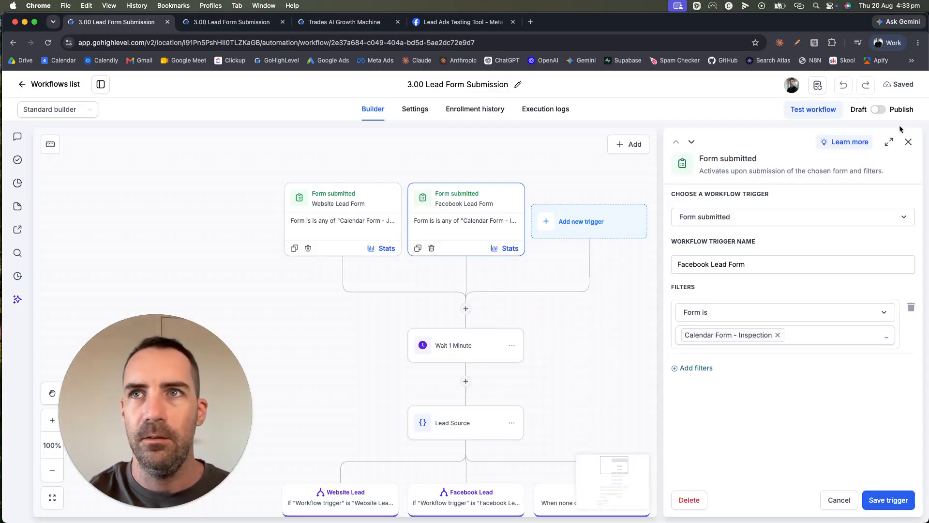
left_click(909, 141)
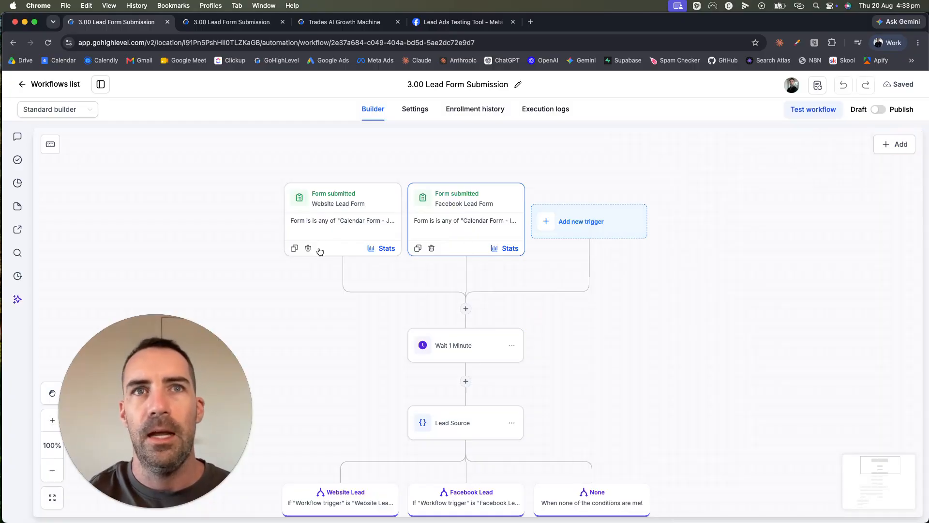
left_click_drag(131, 378, 693, 364)
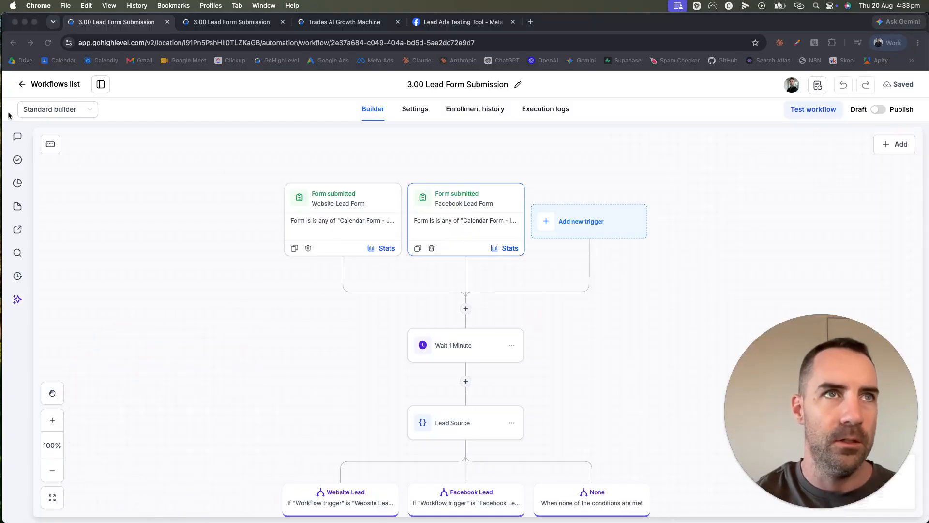
Step: Leave the workflow, open the site's Forms list and review the fields of the "Calendar Form - Inspection" form
left_click(24, 89)
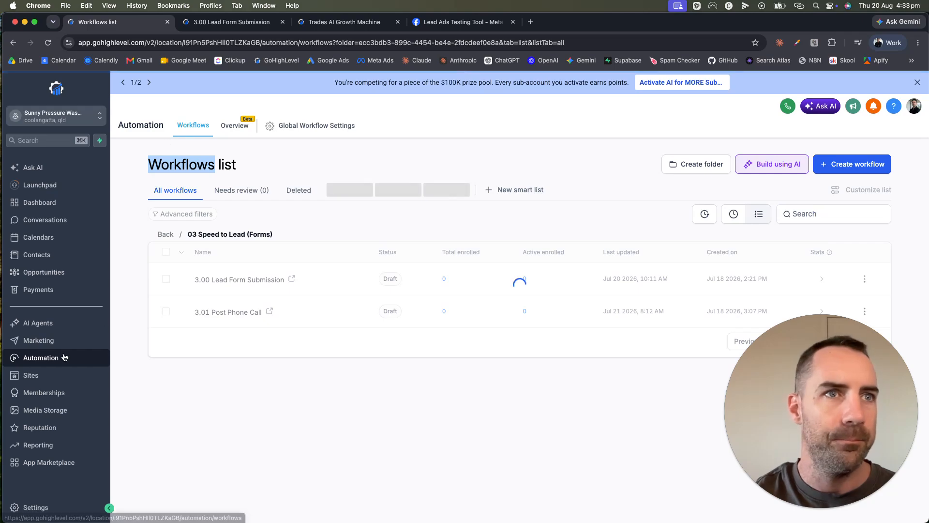
left_click(34, 377)
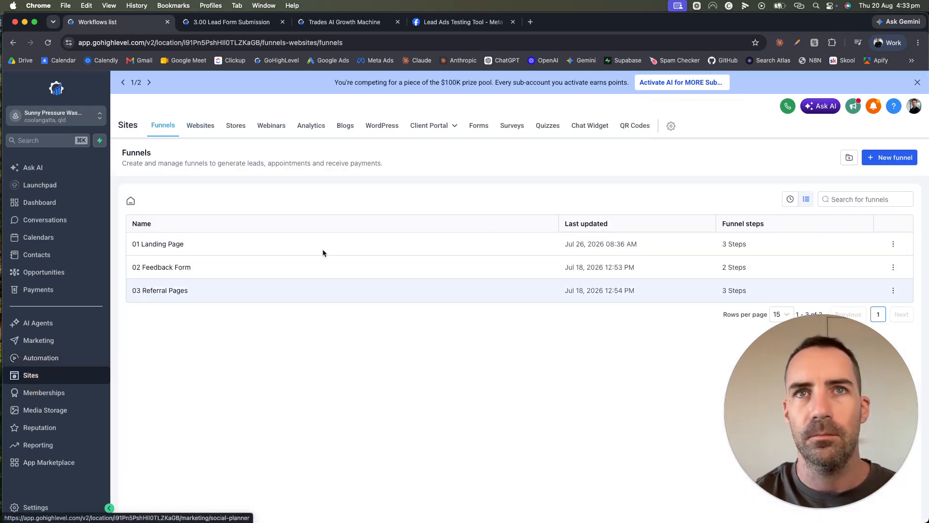
left_click(479, 127)
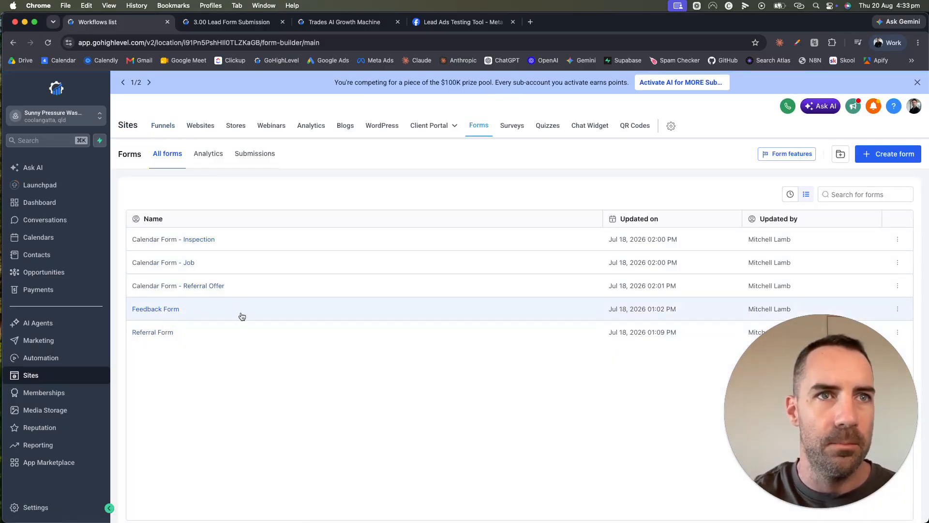
left_click(184, 242)
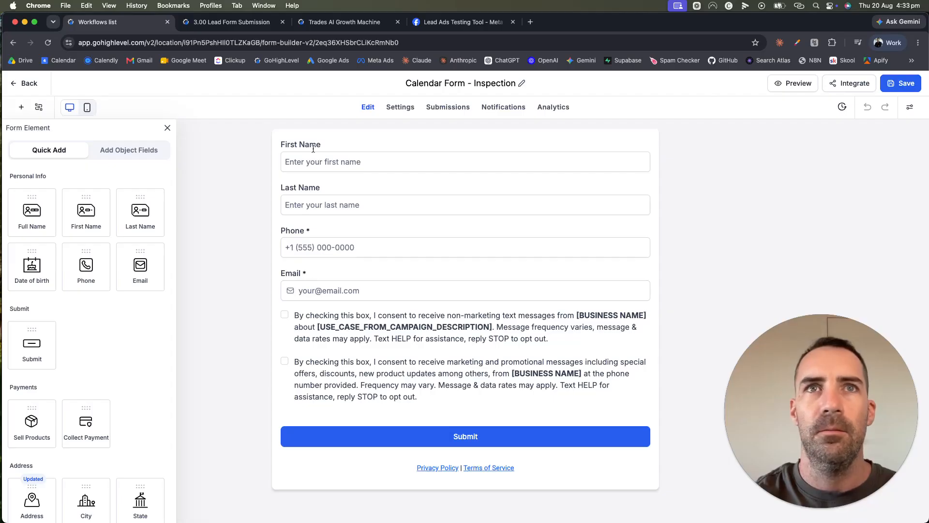
key("super+bracketleft")
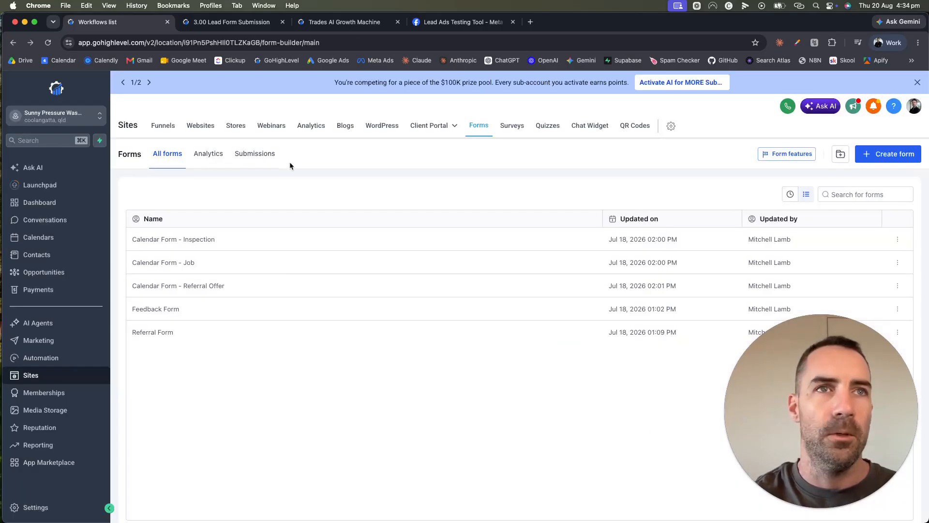
Step: Create a new funnel named "Website Form"
left_click(157, 125)
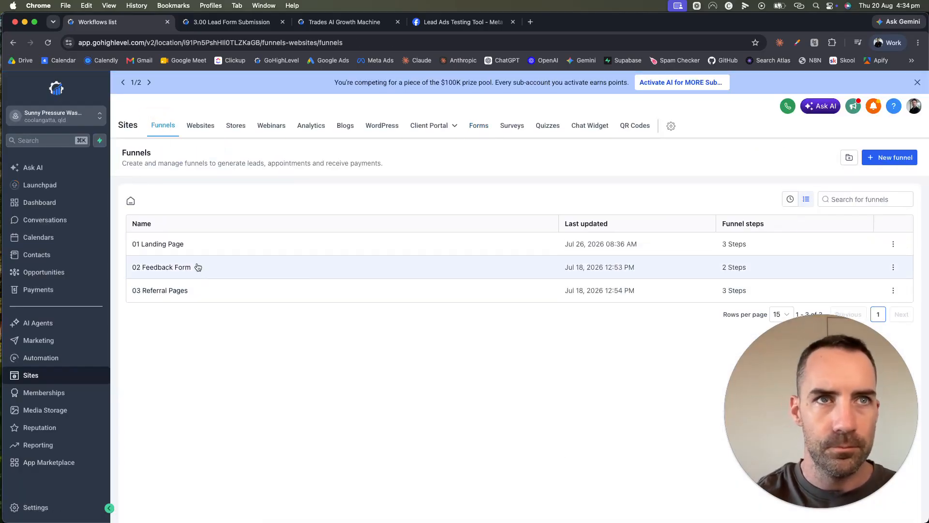
left_click(896, 158)
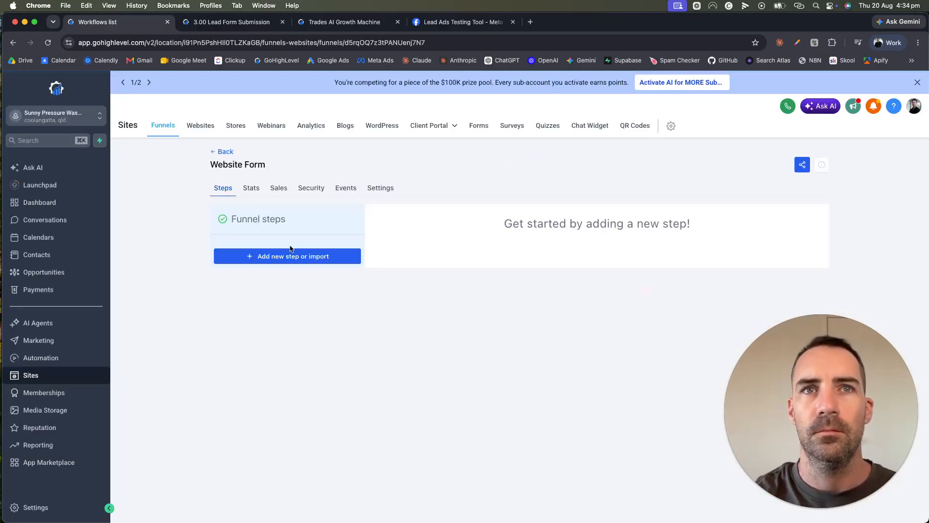
Step: Add a funnel step named "form" to the Website Form funnel and open its page for editing
left_click(290, 249)
type("form")
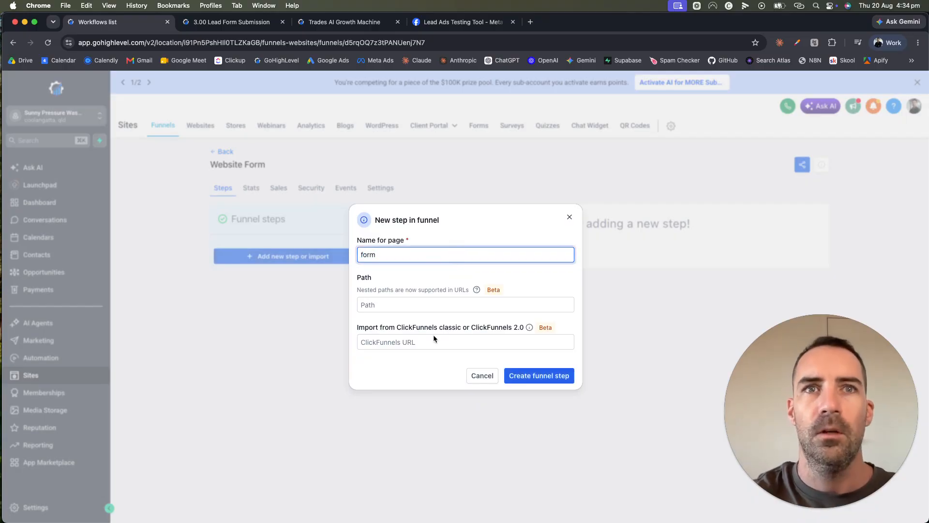
left_click(550, 378)
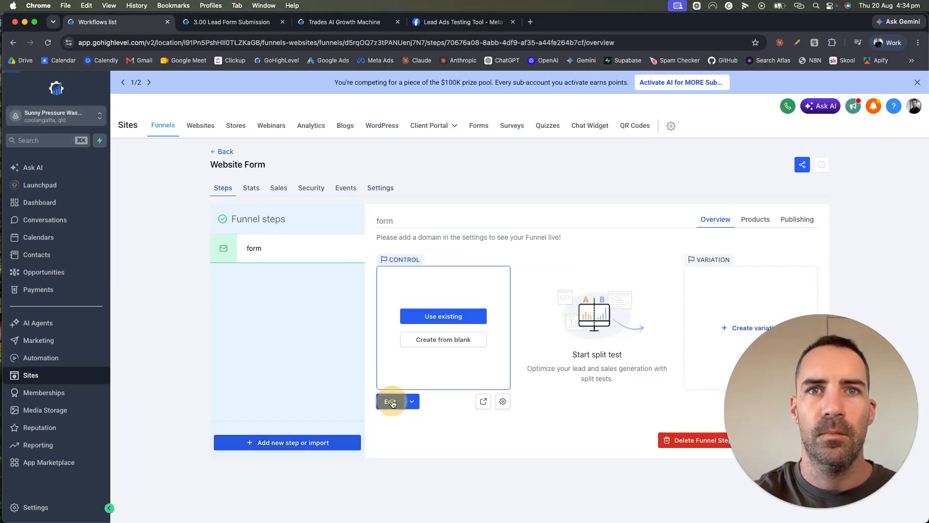
left_click(392, 403)
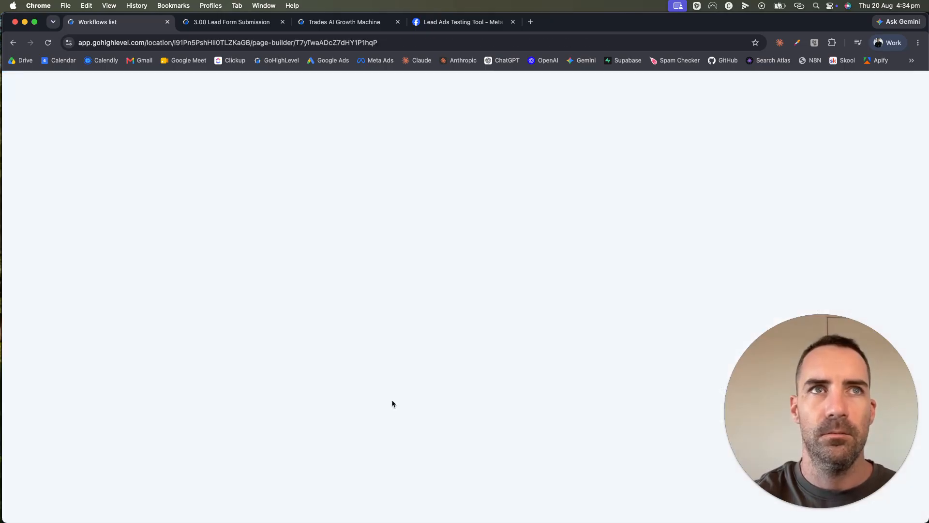
Step: Add a Form element to the blank page and assign the "Calendar Form - Inspection" form to it
scroll(197, 419, "down", 5)
left_click_drag(192, 248, 509, 173)
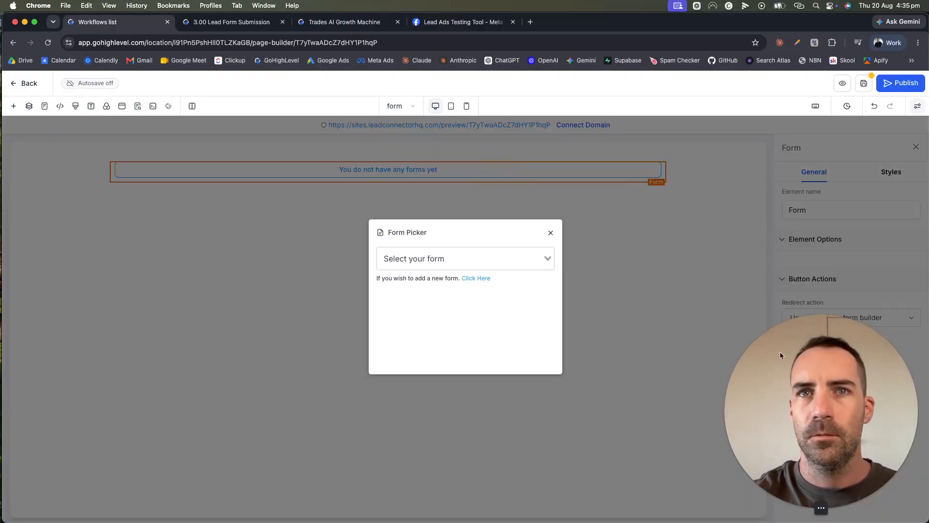
left_click(477, 263)
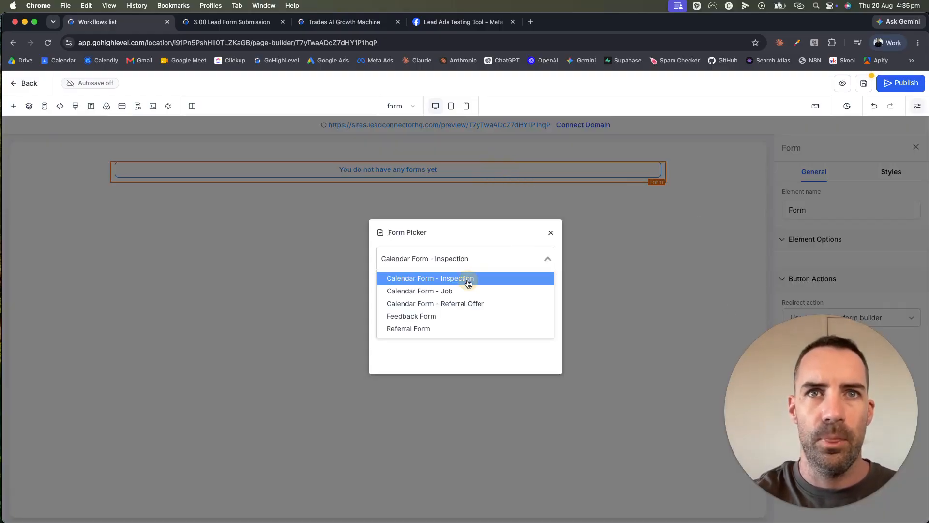
left_click(469, 283)
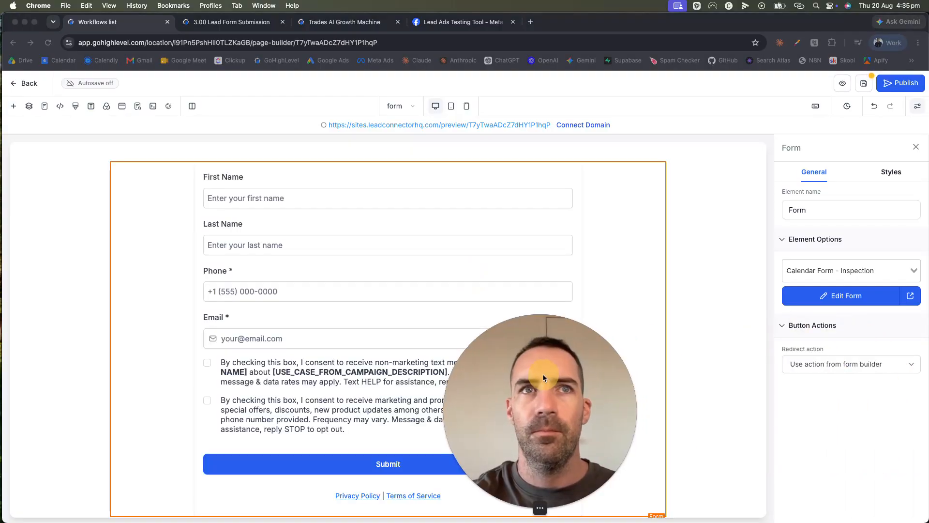
left_click(542, 374)
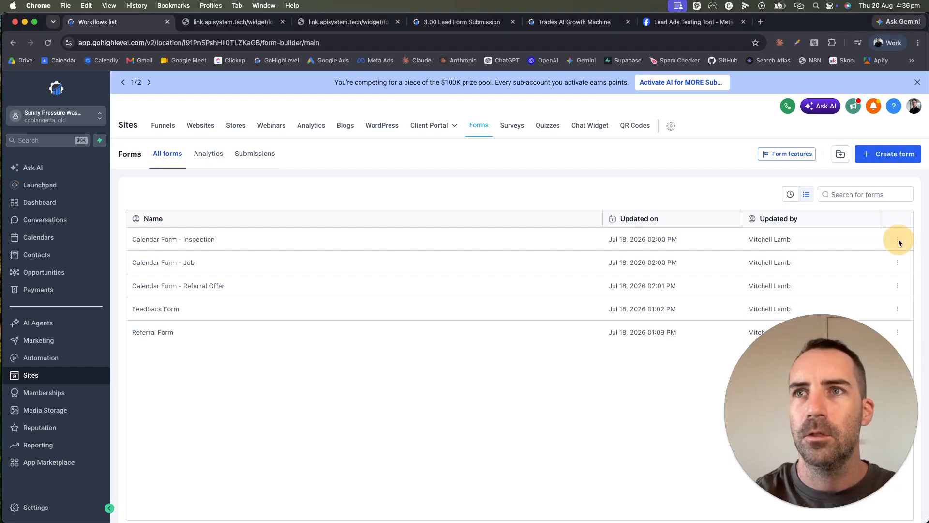
Step: Preview the "Calendar Form - Inspection" form from the Forms list and examine its public link and fields
left_click(898, 240)
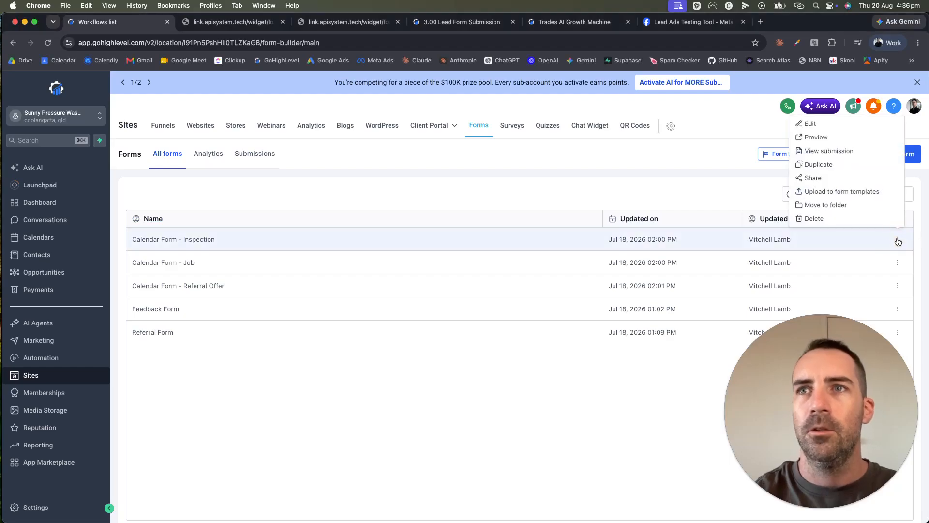
left_click(817, 137)
left_click(391, 45)
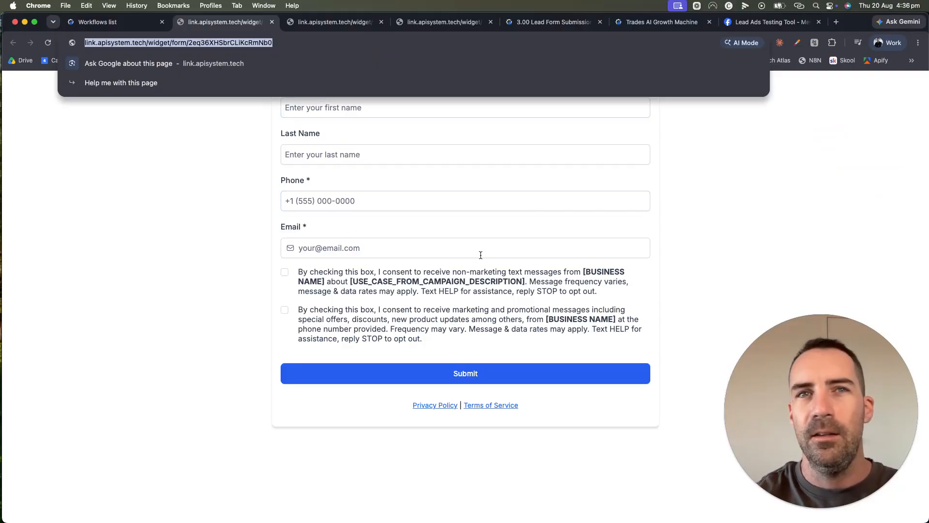
left_click(197, 196)
left_click(359, 163)
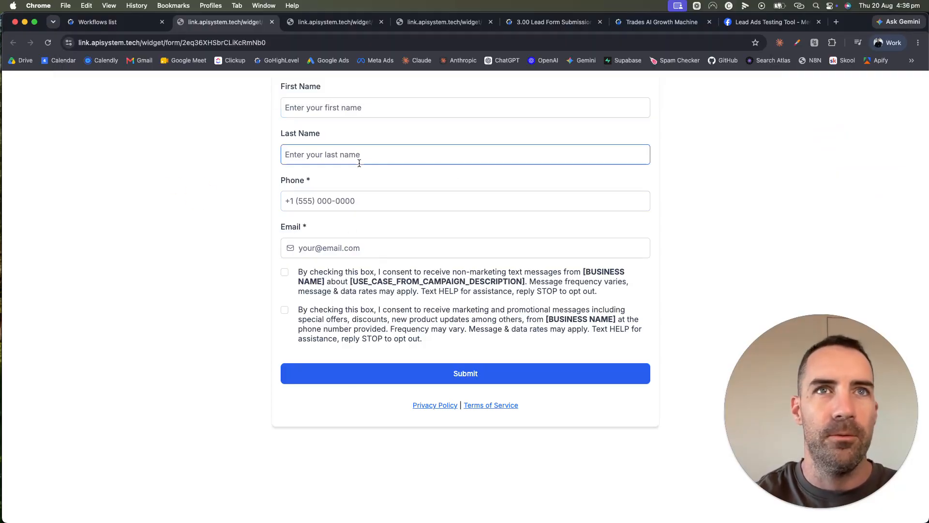
Step: Return to GoHighLevel and open the "3.00 Lead Form Submission" workflow from the automations
left_click(135, 28)
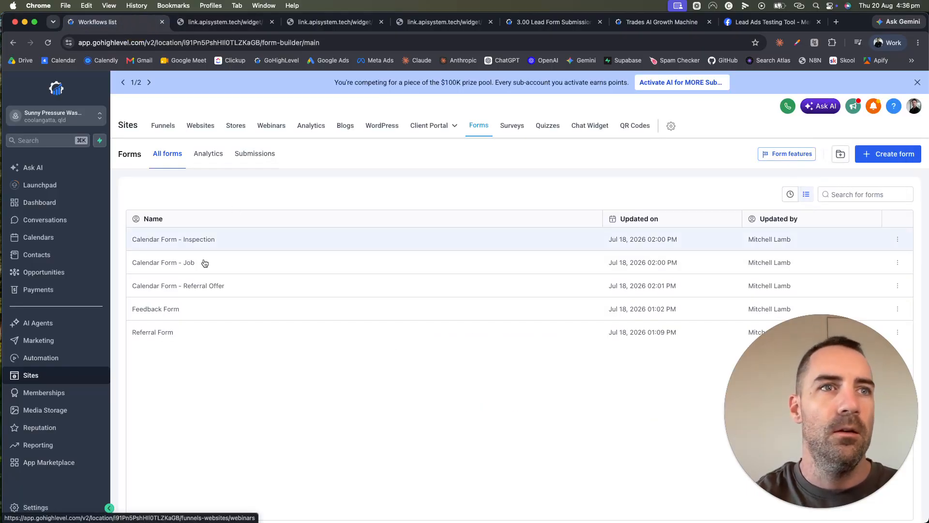
left_click(41, 358)
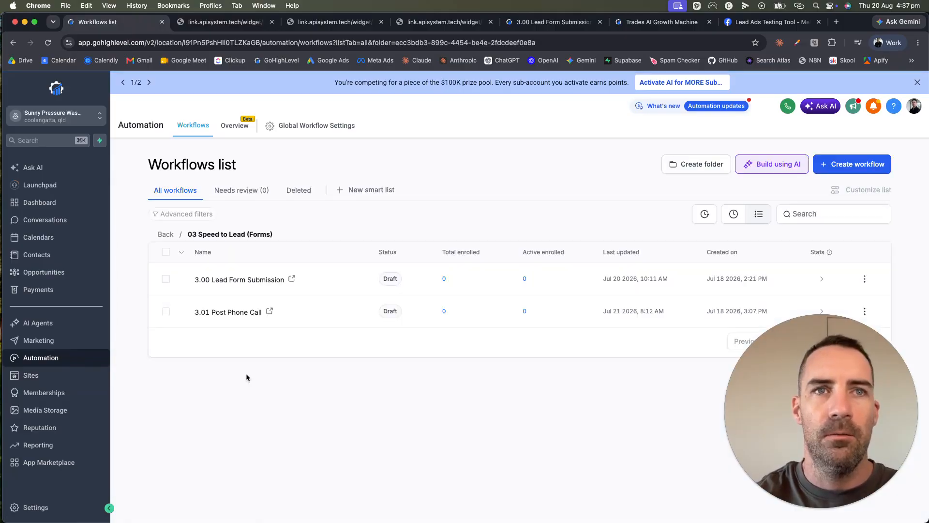
left_click(249, 281)
scroll(257, 278, "up", 3)
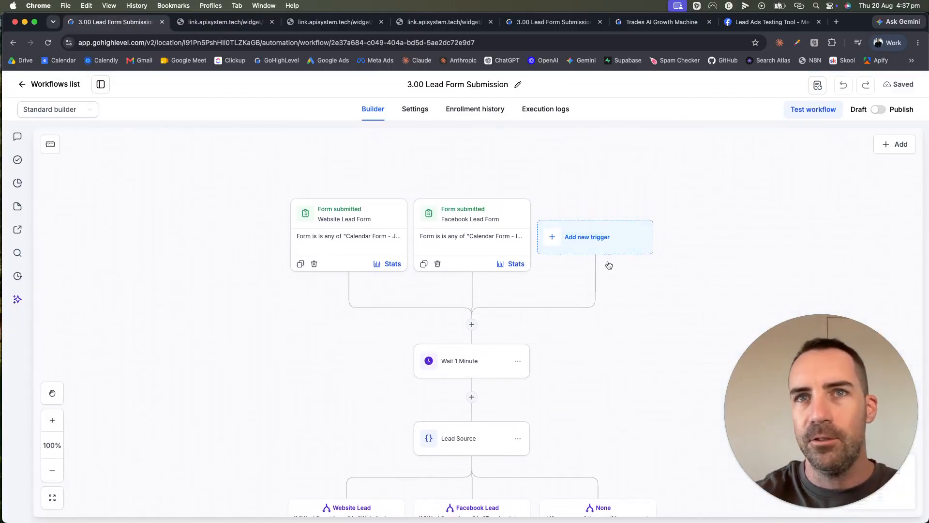
Step: View the settings of a new Inbound webhook trigger and close them without saving it
left_click(651, 246)
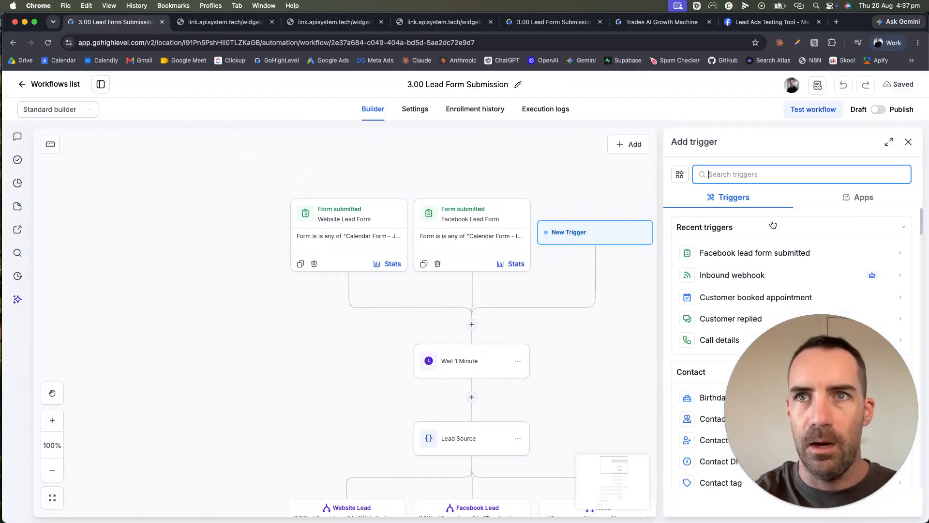
left_click(731, 274)
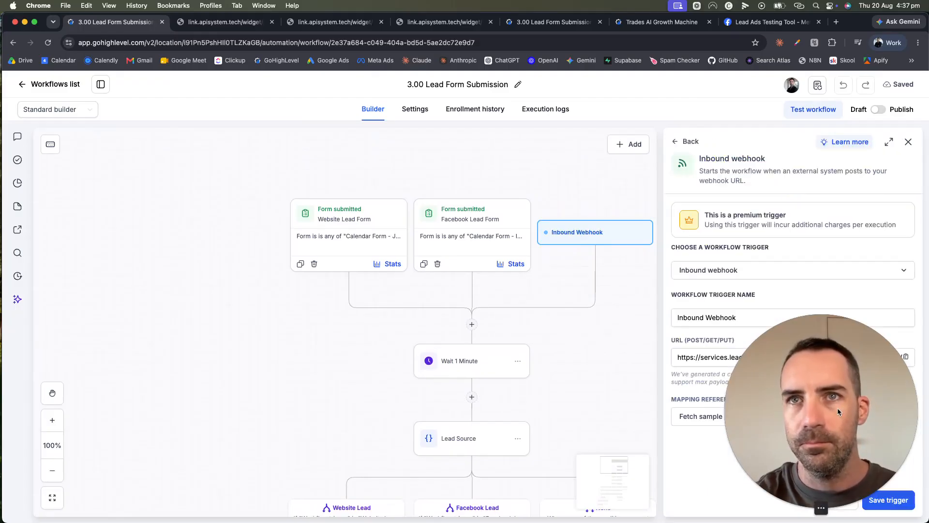
left_click(611, 329)
left_click_drag(823, 411, 108, 411)
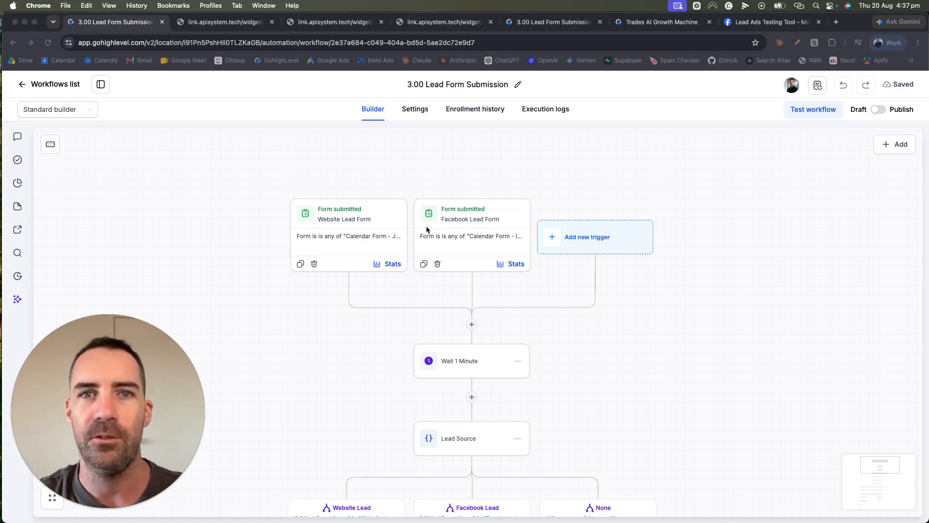
Step: Examine the workflow from its form triggers through the Wait 1 Minute step to the Lead Source branches
scroll(628, 395, "down", 3)
scroll(627, 398, "down", 4)
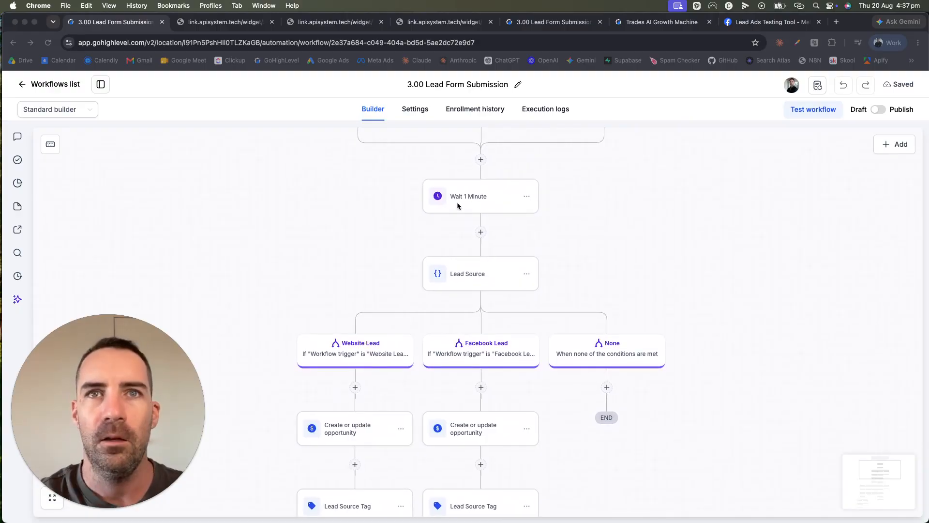
scroll(499, 213, "up", 3)
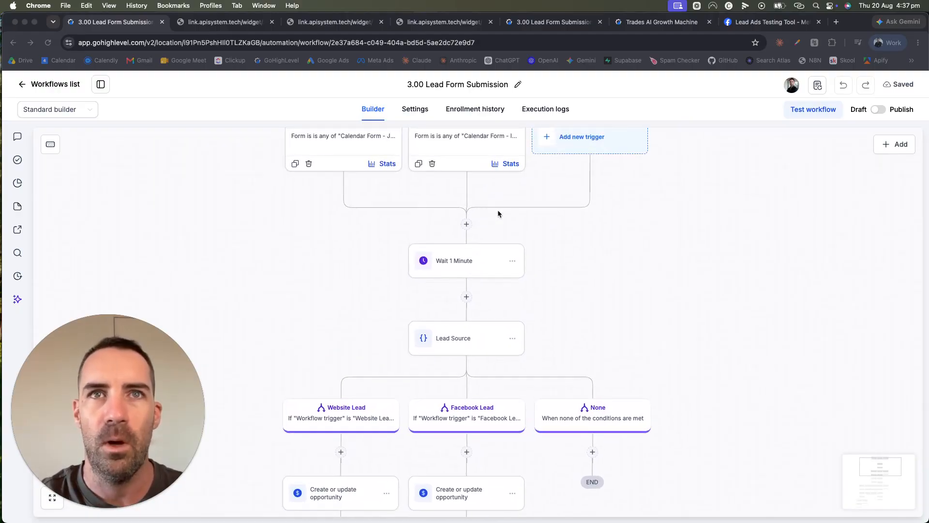
scroll(556, 265, "up", 2)
scroll(508, 259, "down", 3)
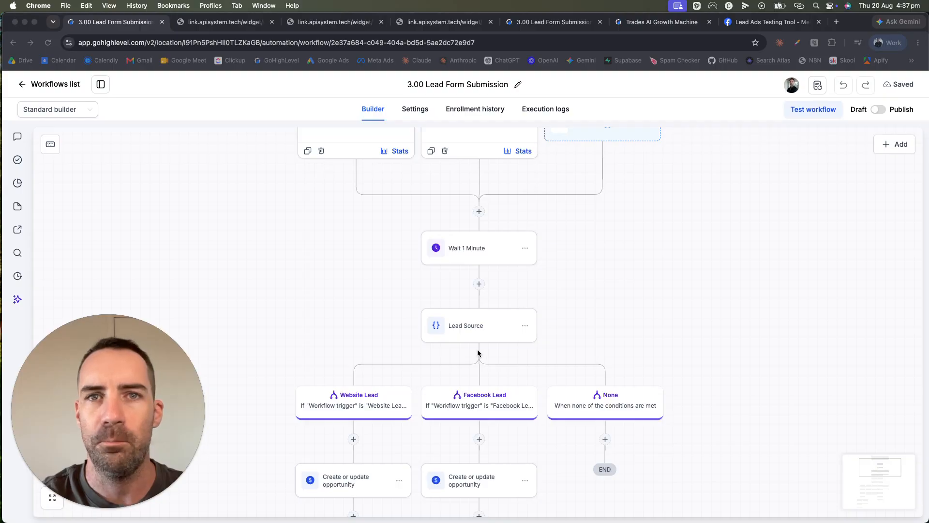
scroll(465, 339, "down", 3)
scroll(478, 352, "up", 3)
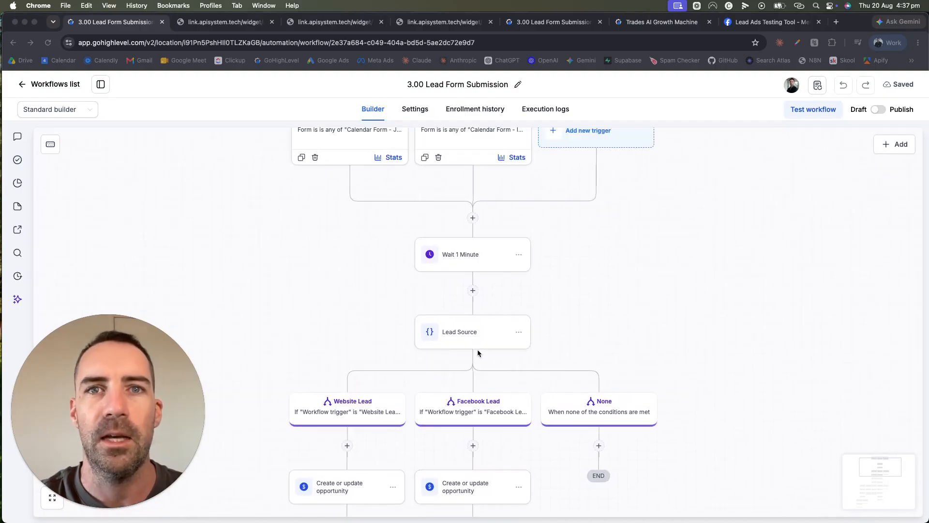
scroll(478, 426, "down", 4)
scroll(478, 426, "down", 5)
scroll(508, 348, "up", 7)
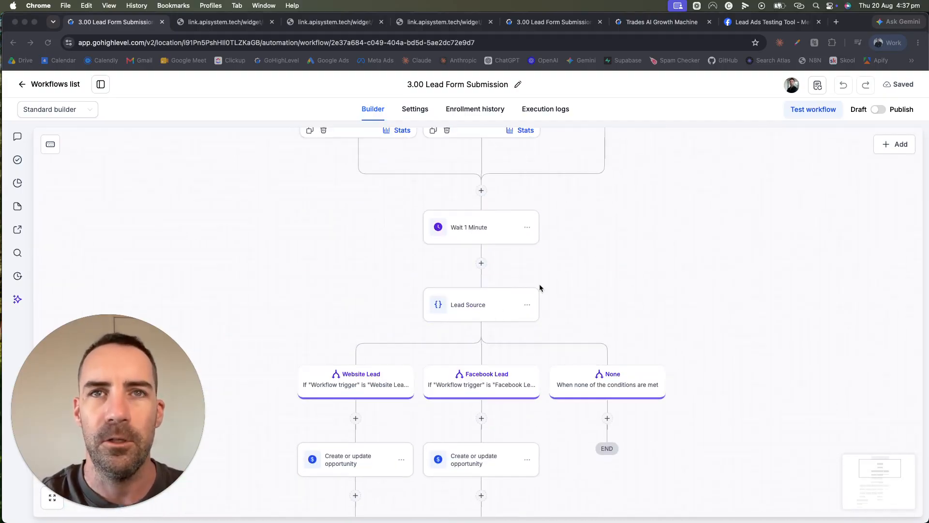
scroll(539, 285, "up", 1)
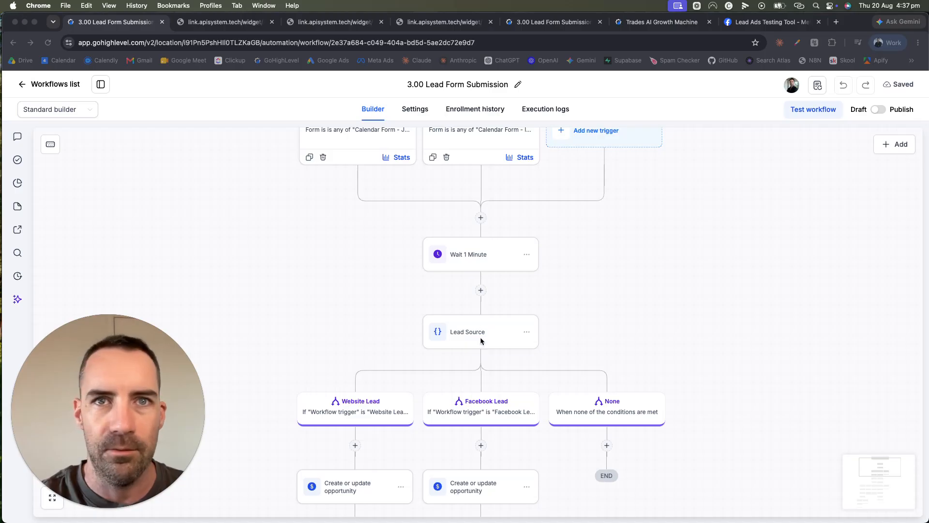
Step: Examine the Lead Source condition's Website Lead, Facebook Lead and None branches and the actions that follow them
left_click(464, 334)
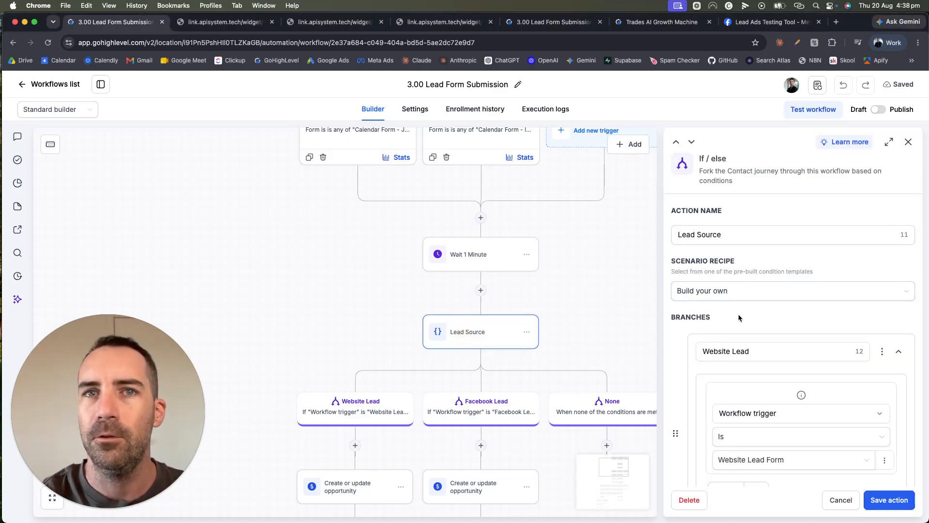
scroll(739, 314, "down", 5)
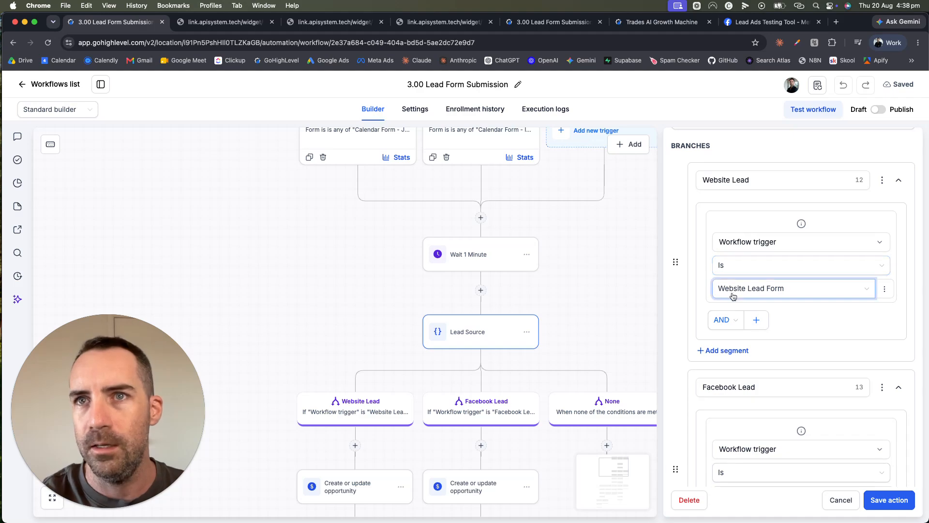
scroll(758, 307, "down", 3)
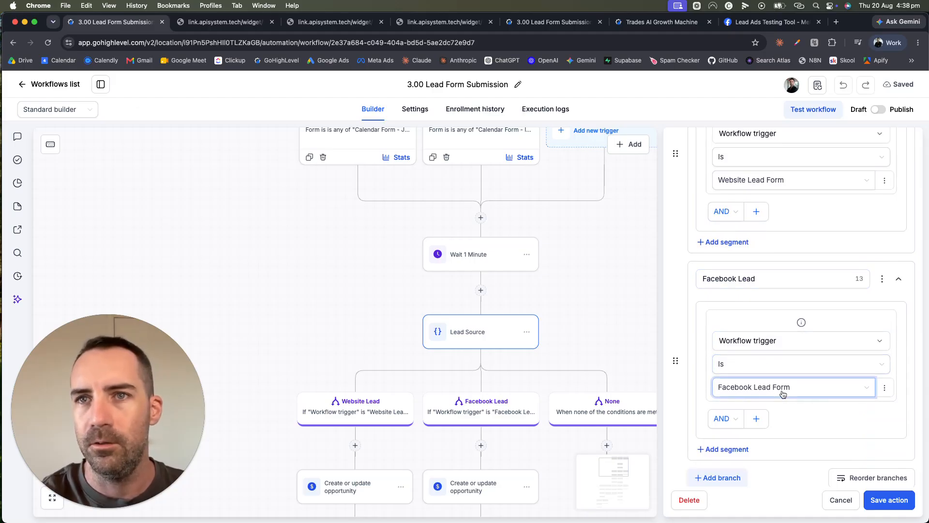
scroll(752, 400, "down", 2)
scroll(543, 284, "down", 9)
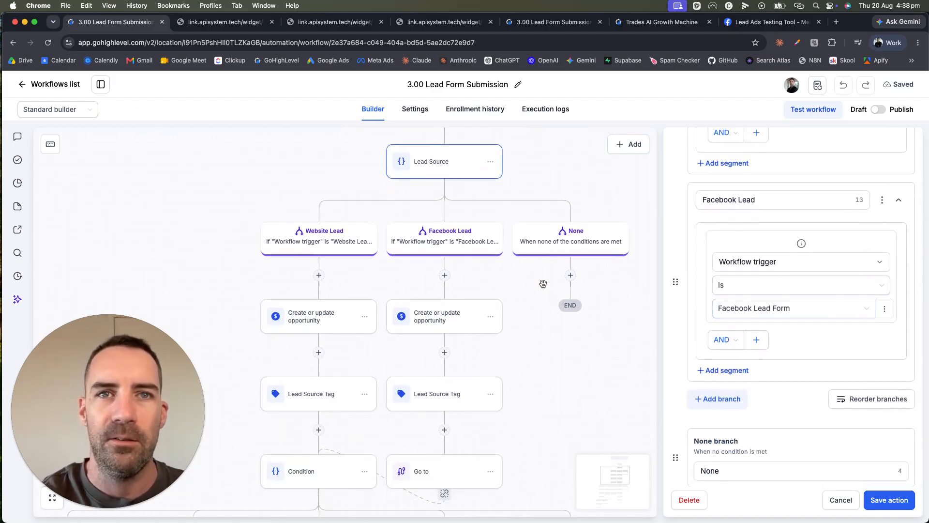
scroll(543, 284, "up", 1)
scroll(445, 192, "up", 3)
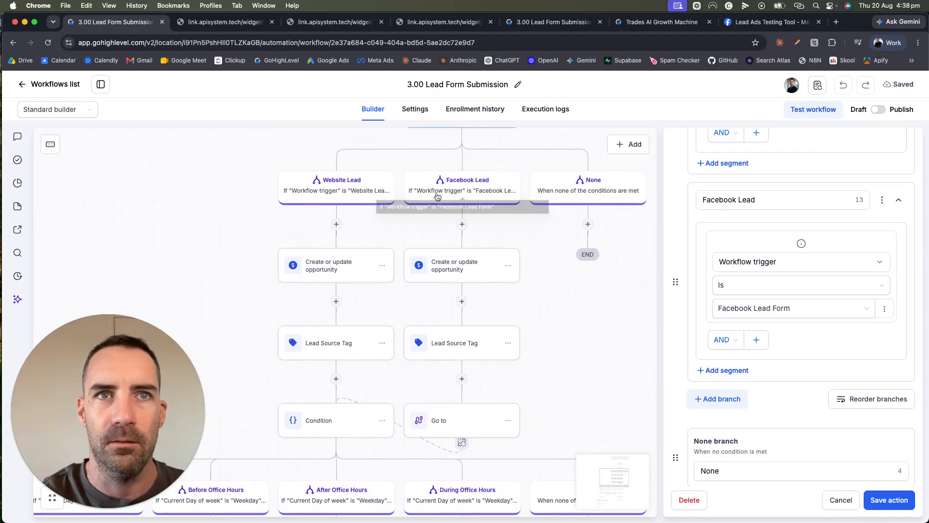
Step: Open the Website Lead branch's "Create or update opportunity" action and close the three form preview pages
left_click(334, 270)
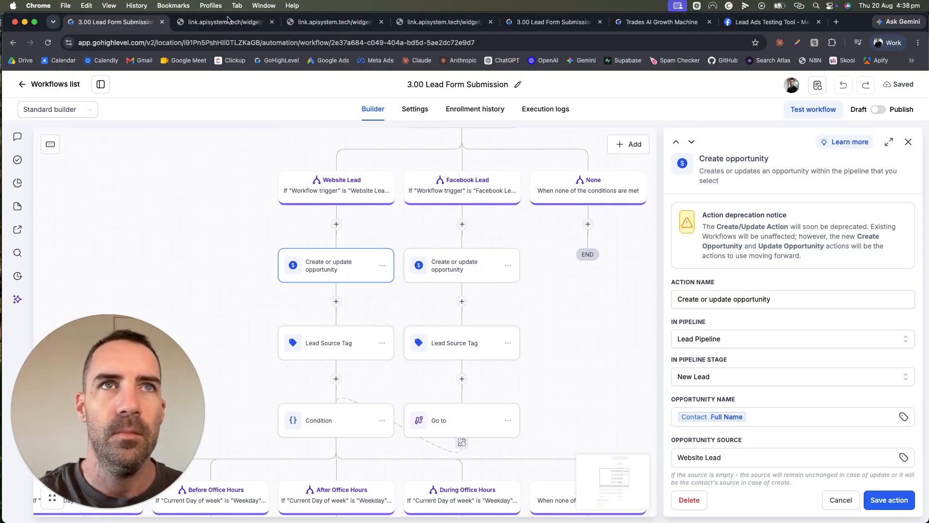
left_click(271, 22)
left_click(272, 22)
left_click(271, 22)
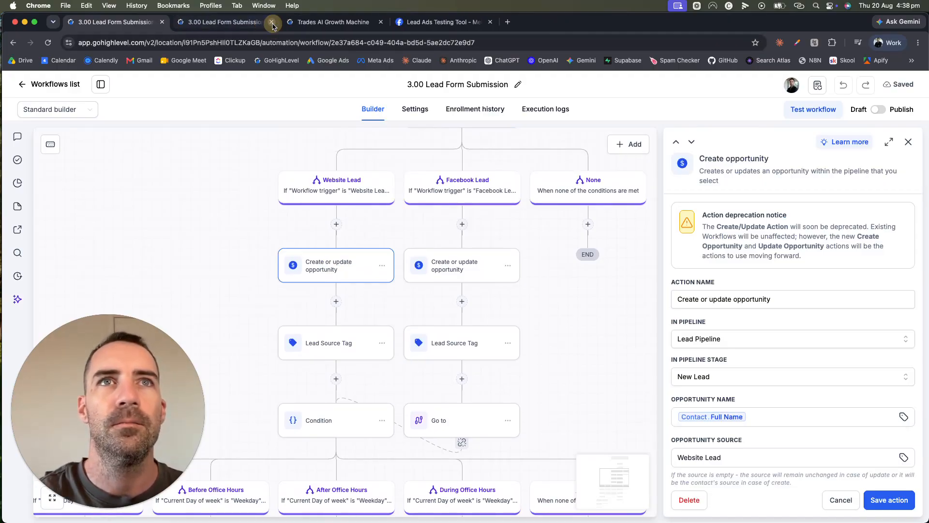
Step: Leave the duplicate copy of the workflow and view the Lead Pipeline stages in Opportunities
left_click(229, 23)
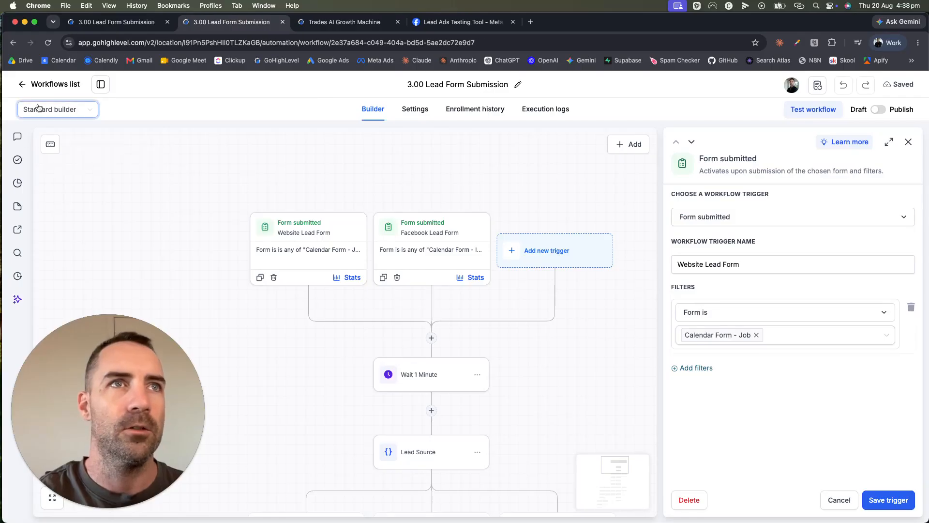
left_click(48, 84)
left_click(126, 468)
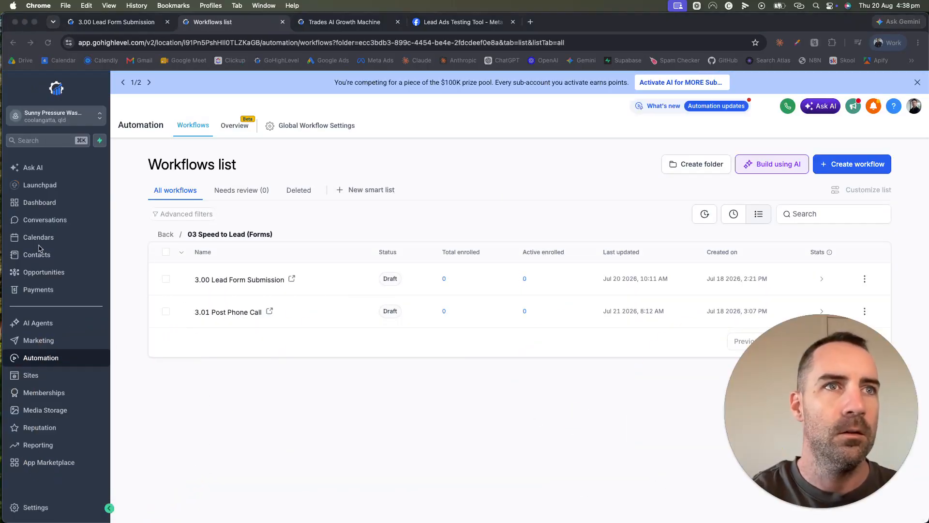
left_click(46, 272)
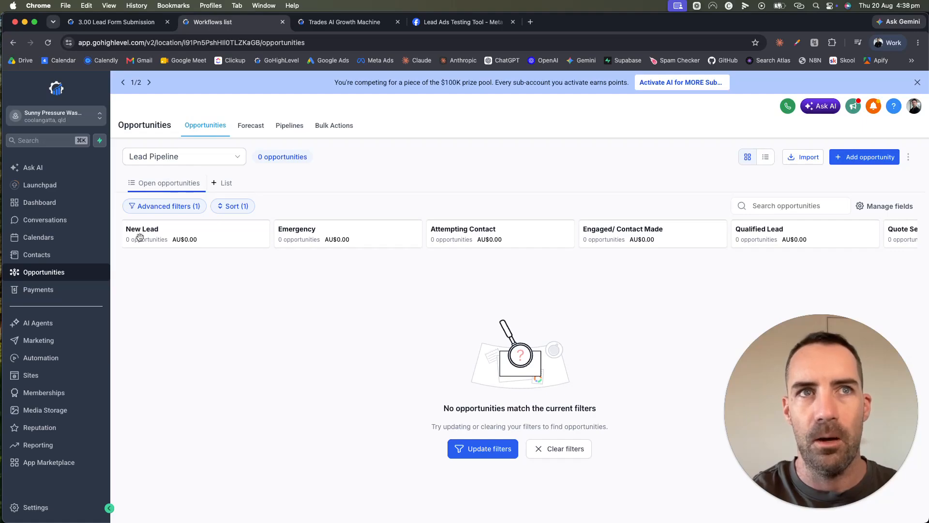
Step: Return to the workflow, review the opportunity action's pipeline, stage and source, and close it without saving
left_click(110, 24)
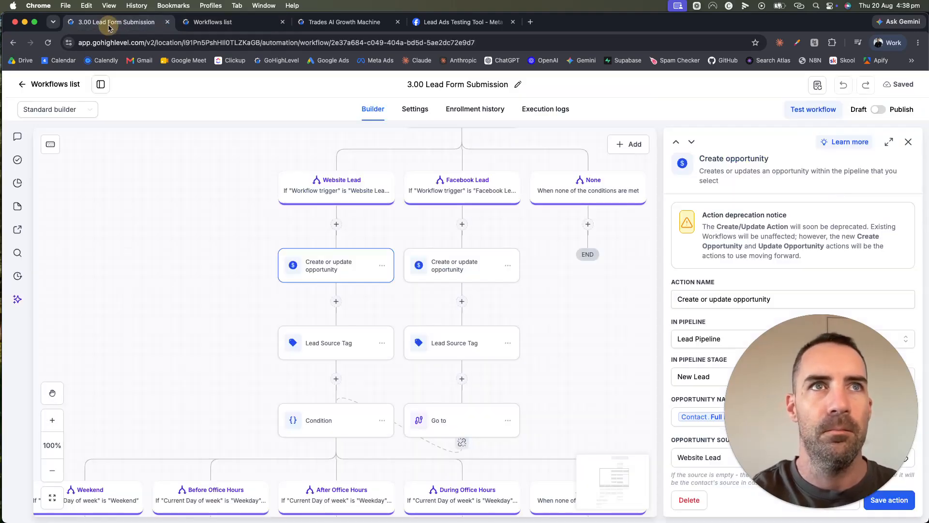
left_click_drag(801, 424, 711, 400)
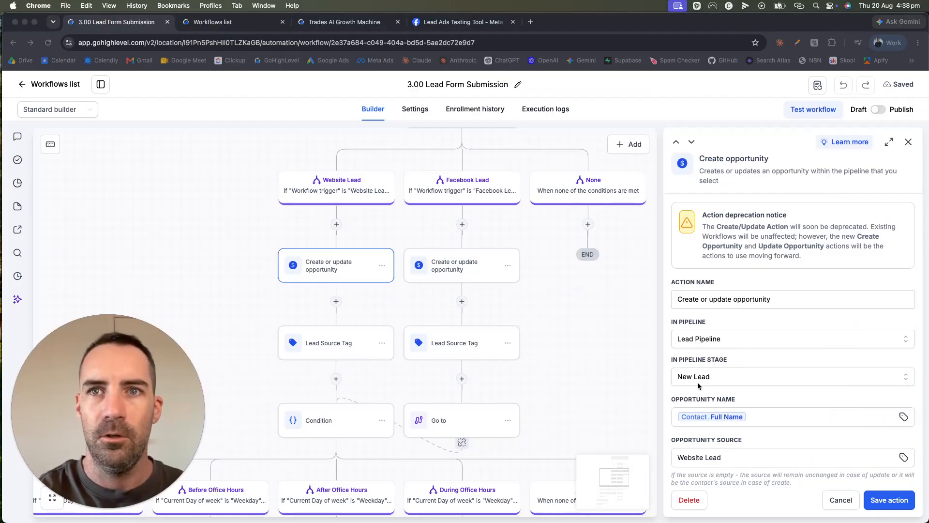
left_click(829, 499)
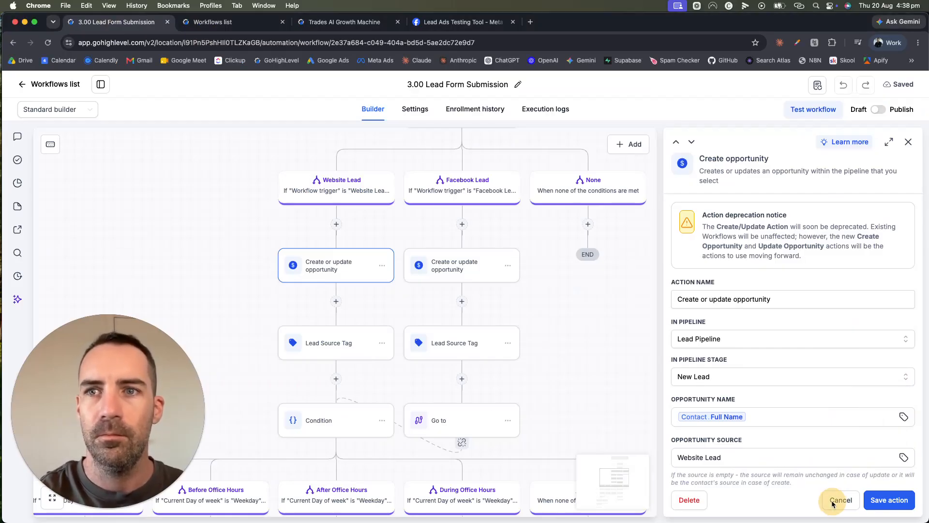
Step: Examine the office-hours Condition's Weekend, Before, After and During Office Hours branches and the actions under each
scroll(599, 424, "down", 3)
scroll(599, 424, "left", 3)
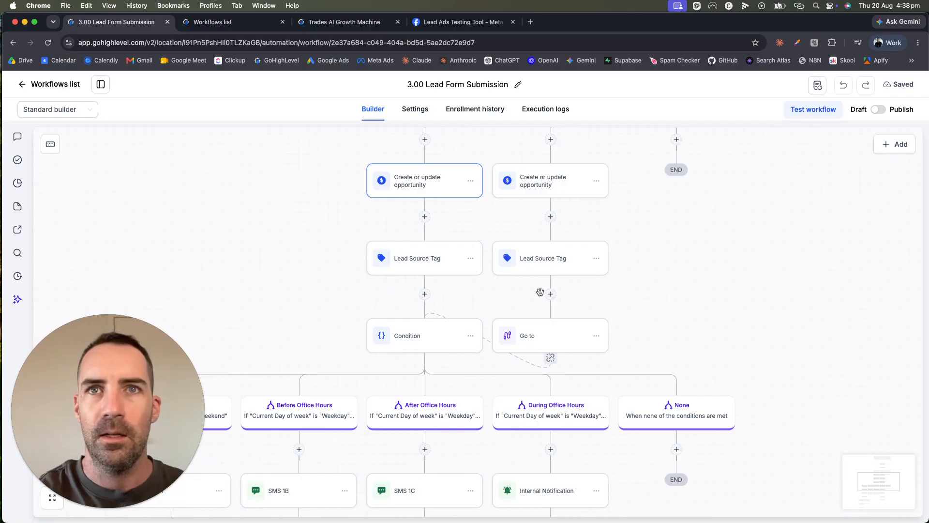
scroll(599, 355, "down", 5)
scroll(599, 355, "left", 3)
scroll(599, 355, "left", 1)
scroll(599, 355, "down", 1)
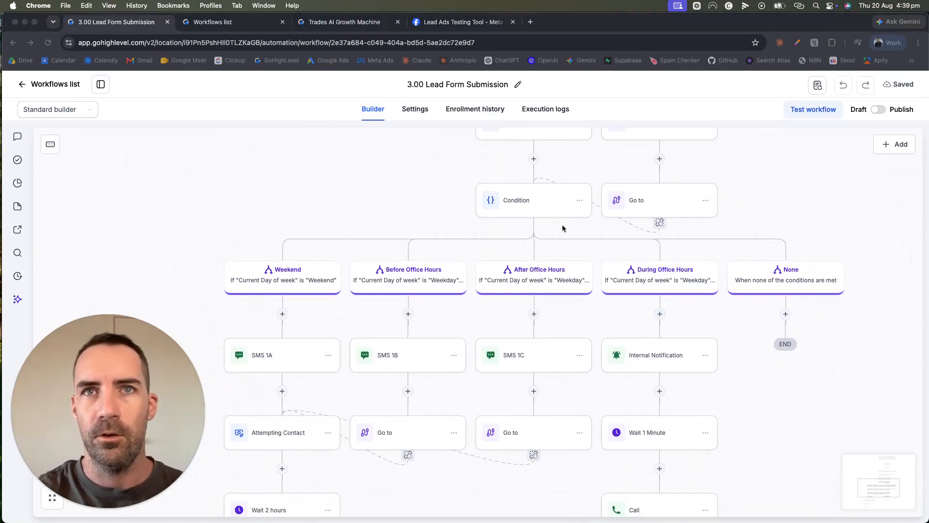
scroll(578, 229, "up", 1)
scroll(578, 228, "left", 1)
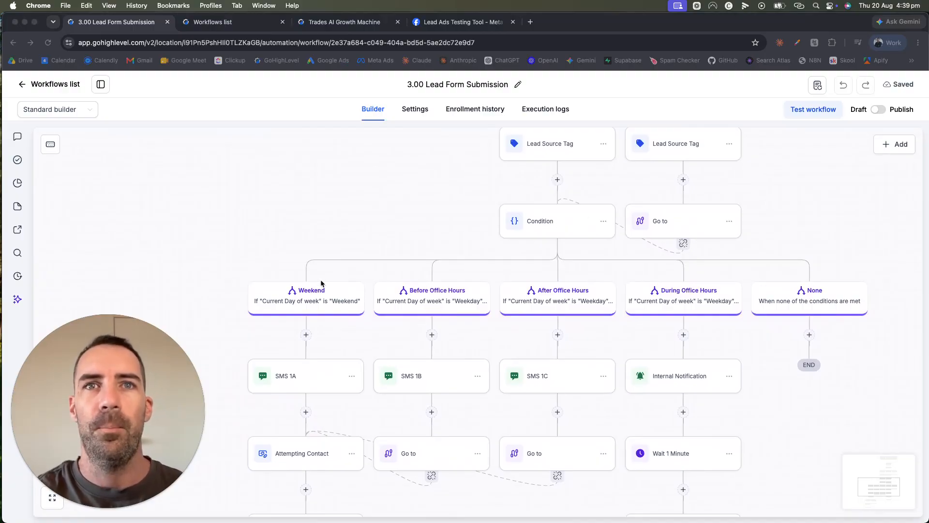
scroll(629, 353, "down", 3)
scroll(629, 352, "up", 3)
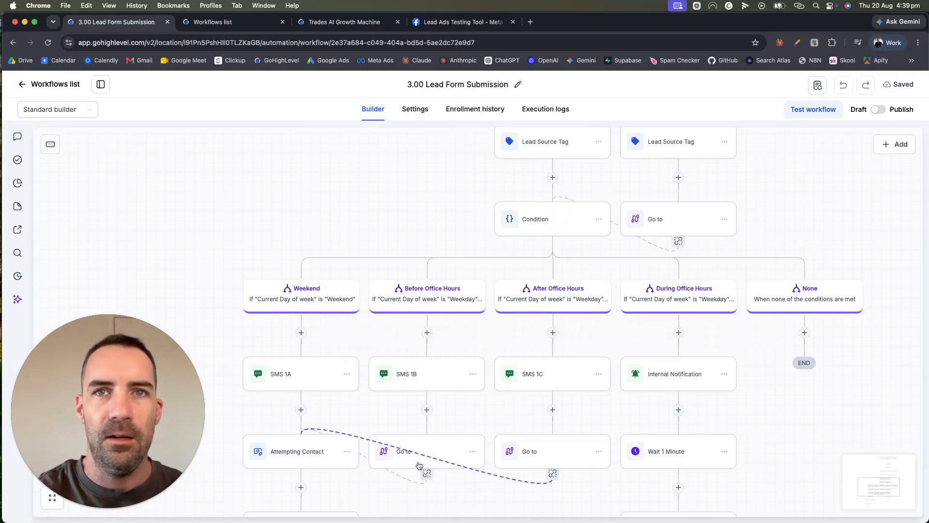
Step: Review the day and time rules of the office-hours Condition's Weekend, Before Office Hours and After Office Hours branches, and close it without saving
left_click(557, 221)
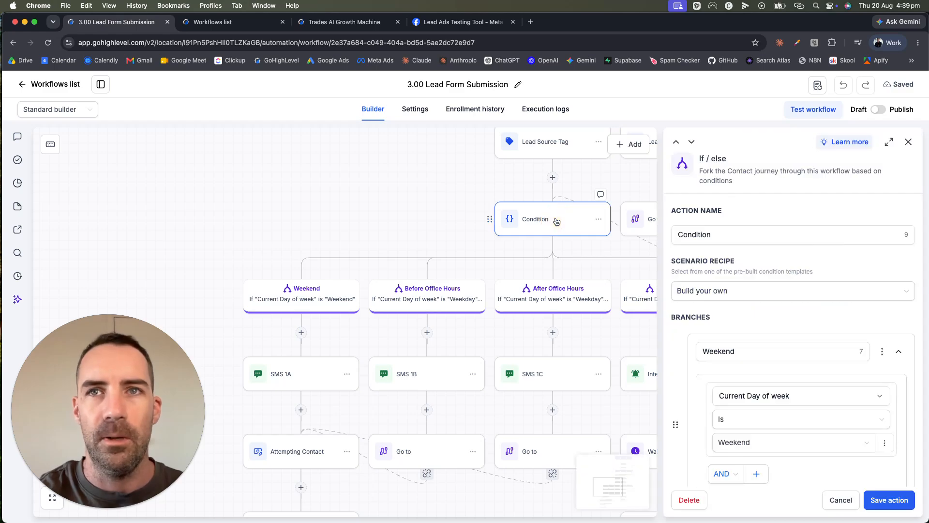
scroll(763, 323, "down", 2)
scroll(763, 324, "down", 1)
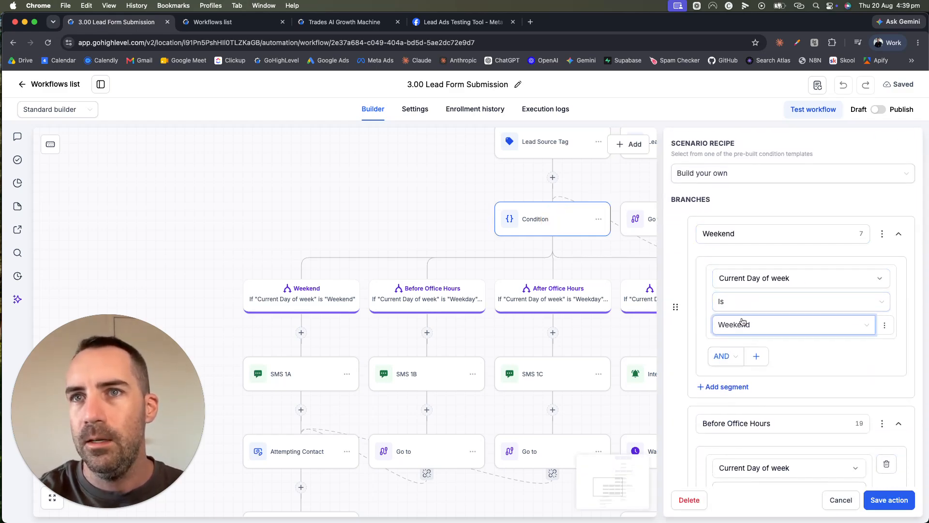
scroll(736, 319, "down", 3)
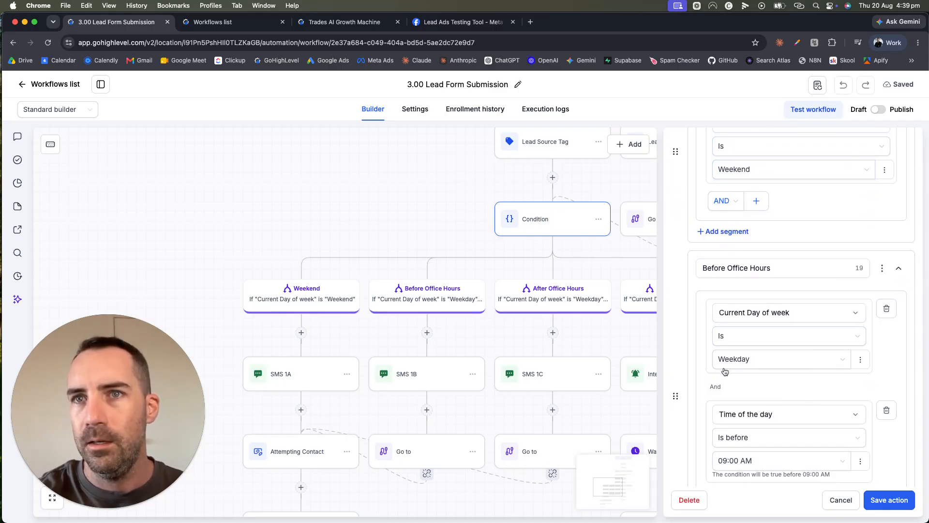
scroll(777, 363, "down", 2)
scroll(774, 291, "up", 3)
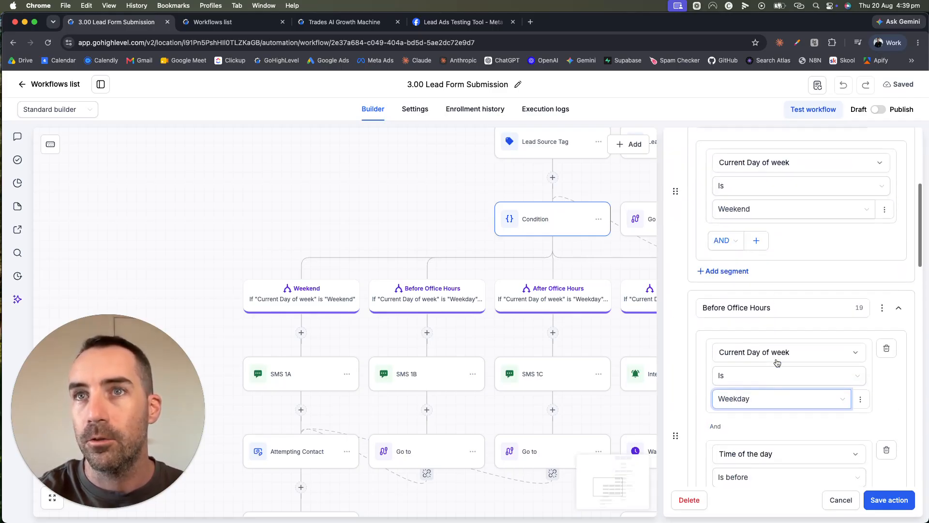
scroll(755, 387, "down", 3)
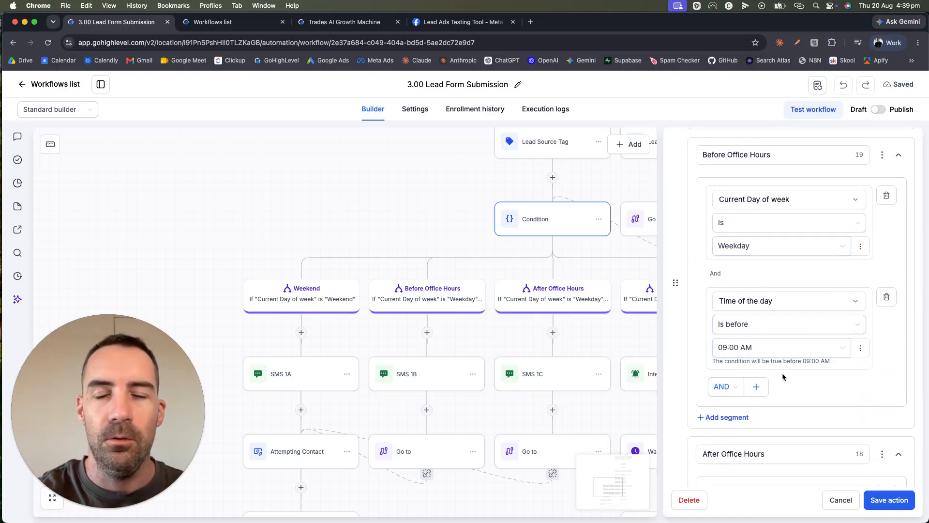
scroll(782, 376, "down", 3)
scroll(783, 376, "up", 4)
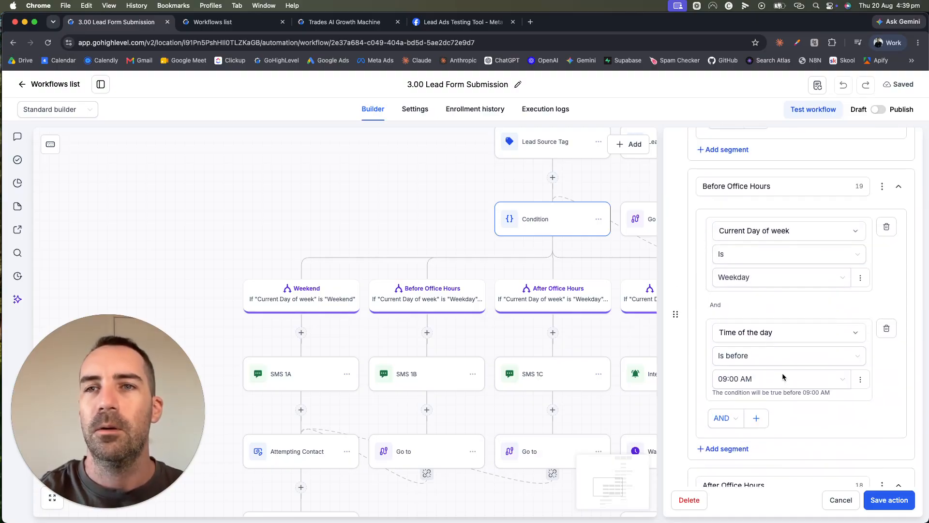
scroll(782, 376, "down", 2)
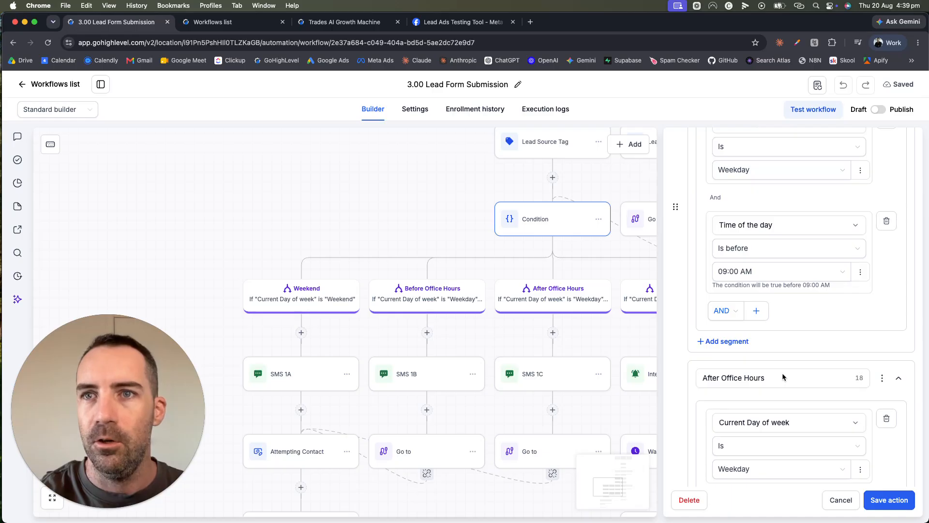
scroll(783, 376, "down", 4)
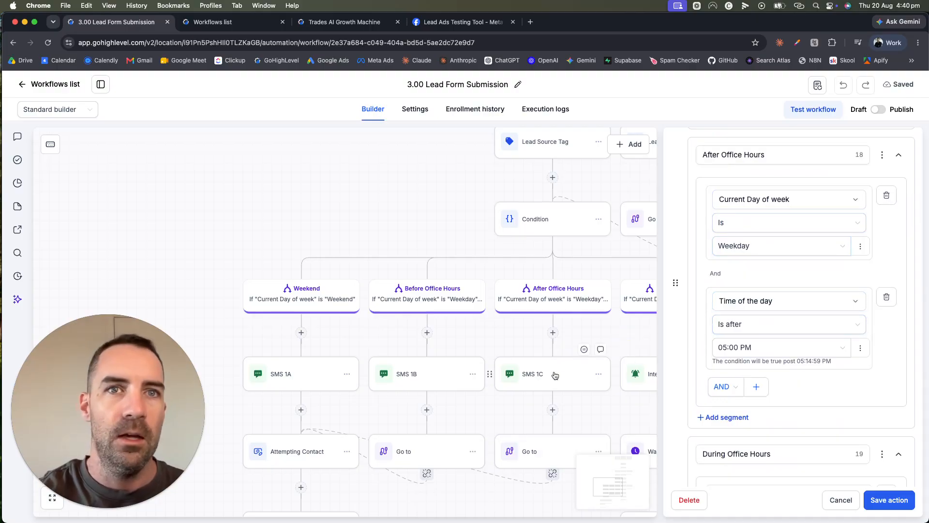
left_click(843, 503)
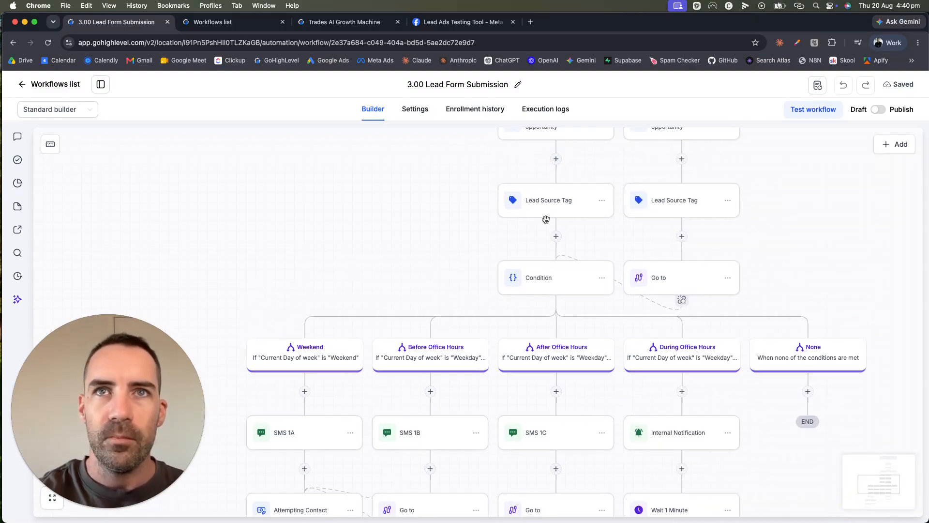
Step: Open the Weekend branch's SMS 1A message and look through the actions that follow it
scroll(369, 365, "down", 2)
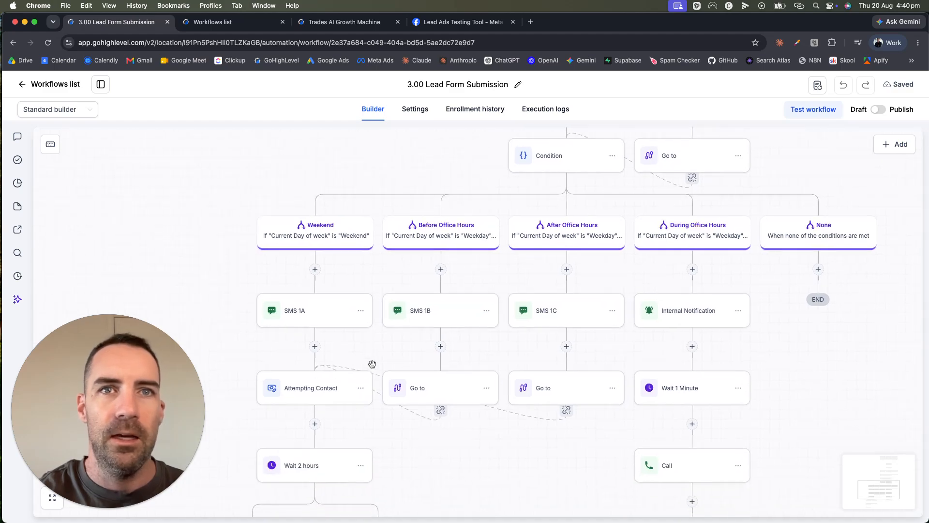
left_click(316, 311)
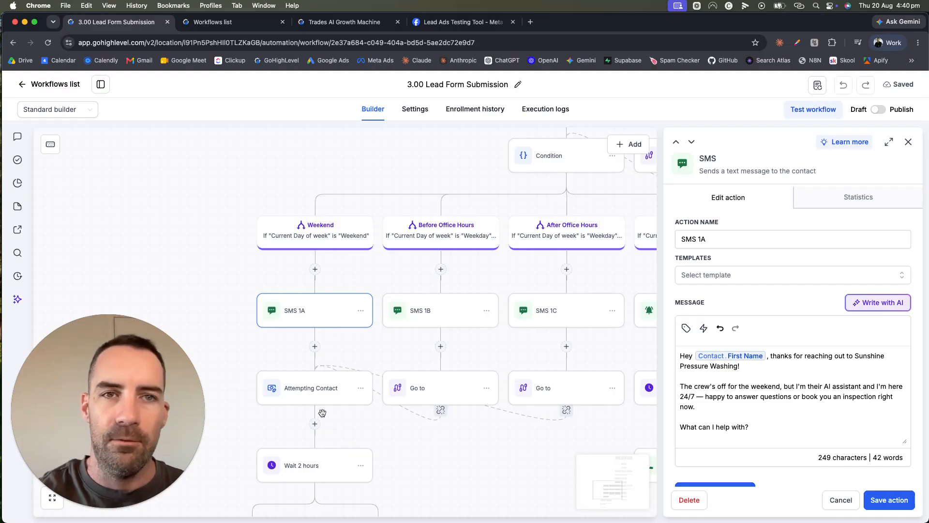
scroll(357, 433, "down", 5)
scroll(356, 434, "down", 3)
scroll(357, 434, "up", 4)
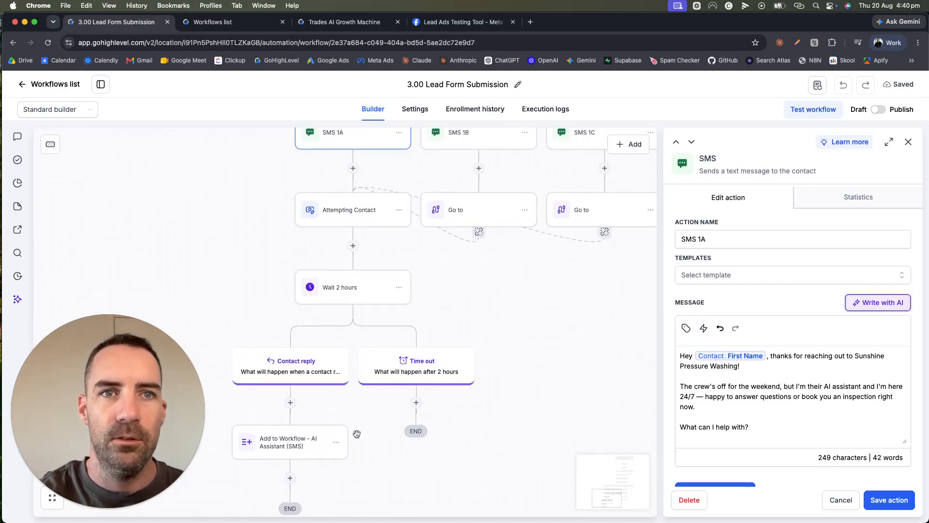
scroll(467, 293, "up", 3)
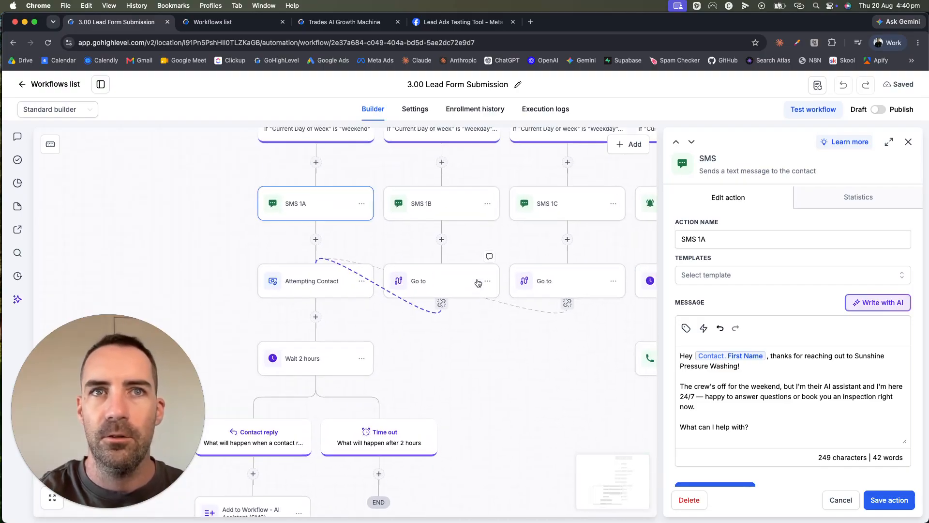
Step: Review the "Wait 2 hours" action's wait type, reply messages and timeout, and close it
scroll(478, 283, "down", 2)
left_click(326, 302)
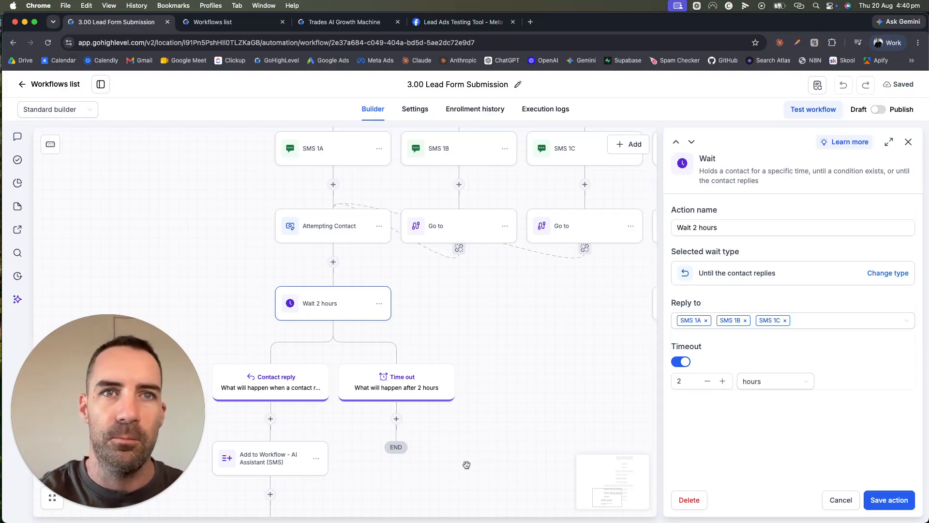
left_click(504, 301)
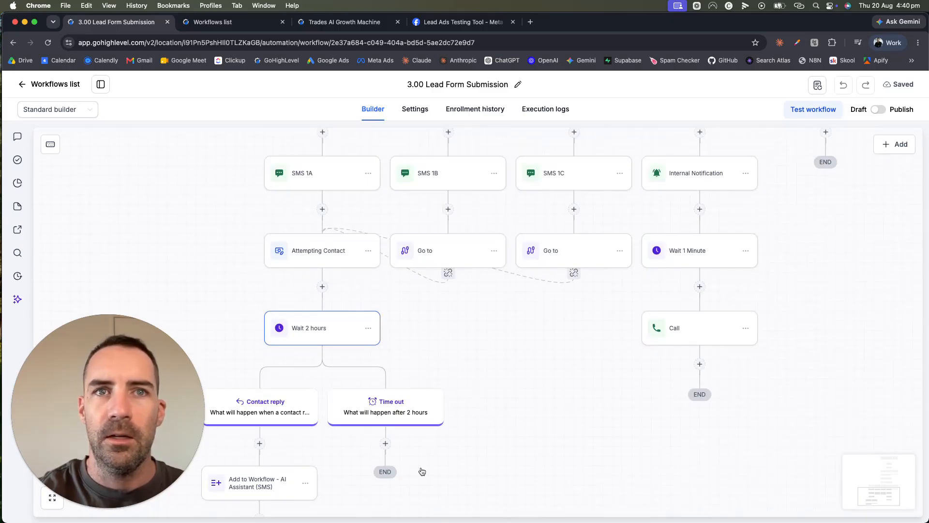
Step: Compare the SMS branches' contact reply and time out paths with the During Office Hours branch's notification, wait and call actions
scroll(509, 319, "up", 4)
scroll(510, 319, "up", 1)
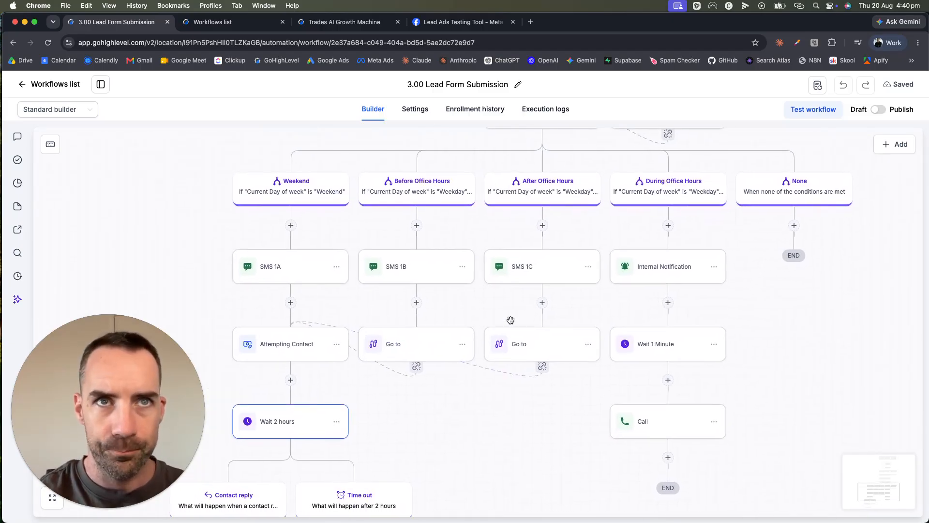
scroll(510, 320, "right", 6)
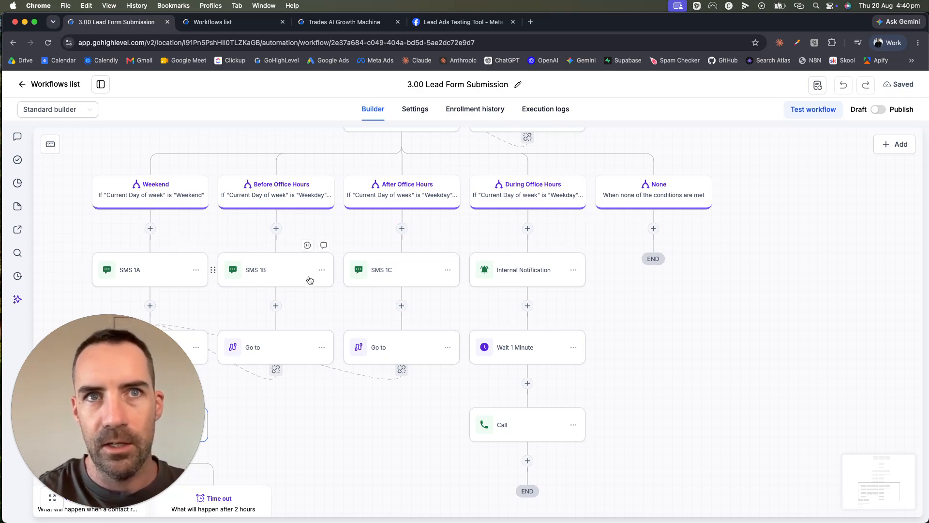
scroll(359, 290, "down", 5)
scroll(359, 290, "left", 5)
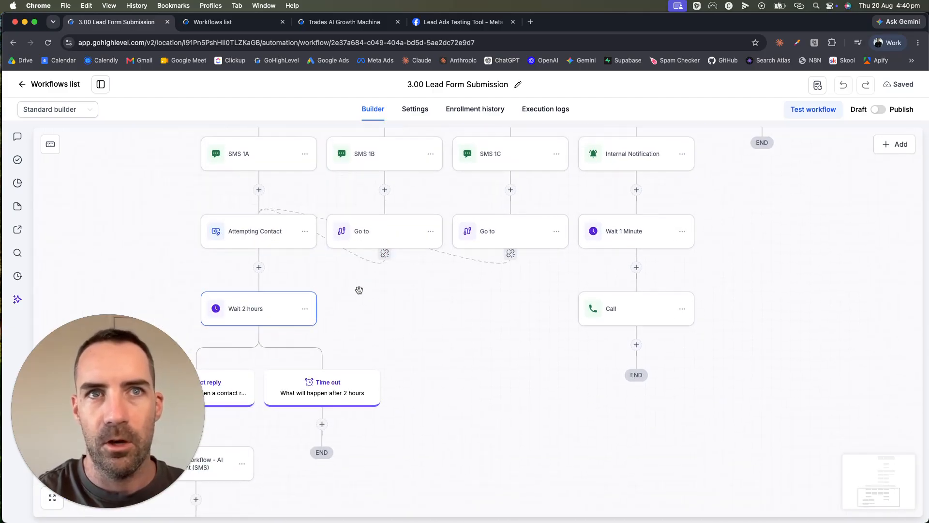
scroll(523, 139, "up", 4)
scroll(522, 139, "right", 2)
scroll(506, 253, "down", 5)
scroll(507, 253, "left", 3)
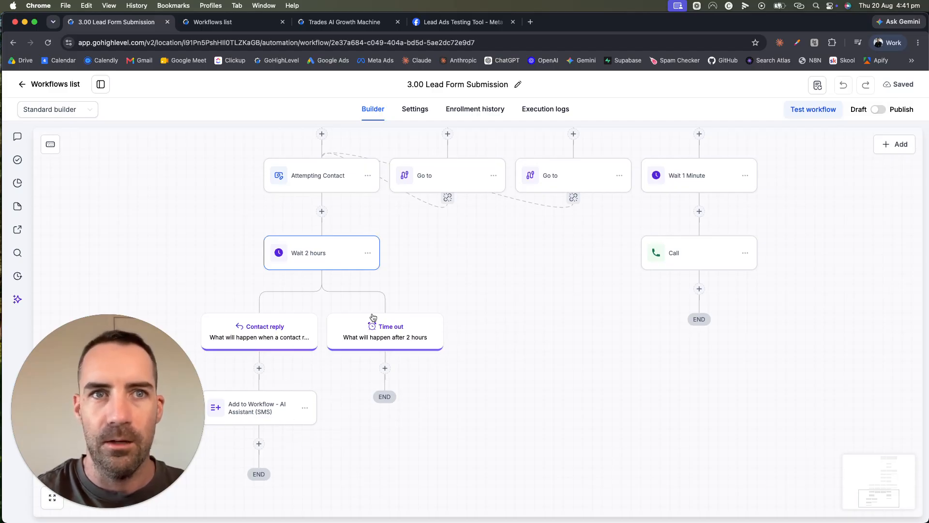
scroll(591, 212, "up", 1)
scroll(591, 212, "right", 2)
scroll(591, 211, "up", 3)
scroll(591, 211, "right", 4)
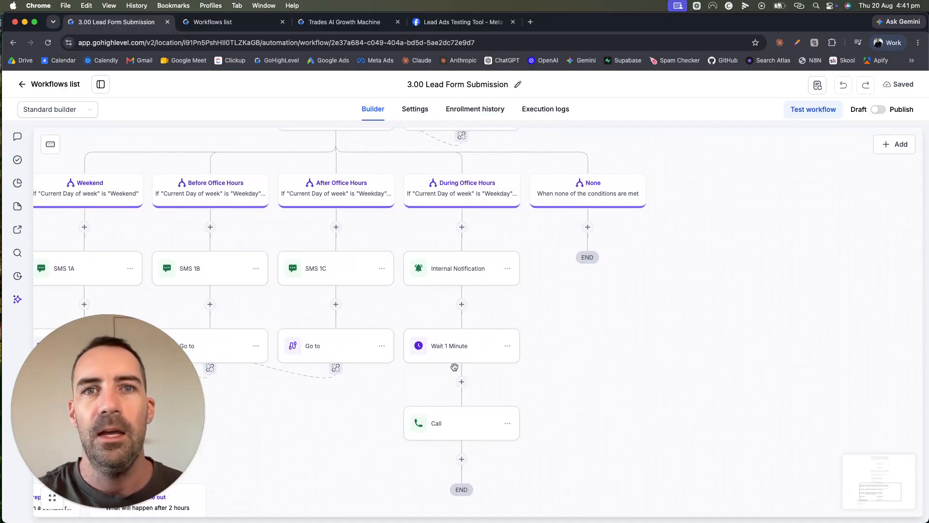
Step: Review the During Office Hours branch's Call action, including its call whisper and timeout
left_click(486, 423)
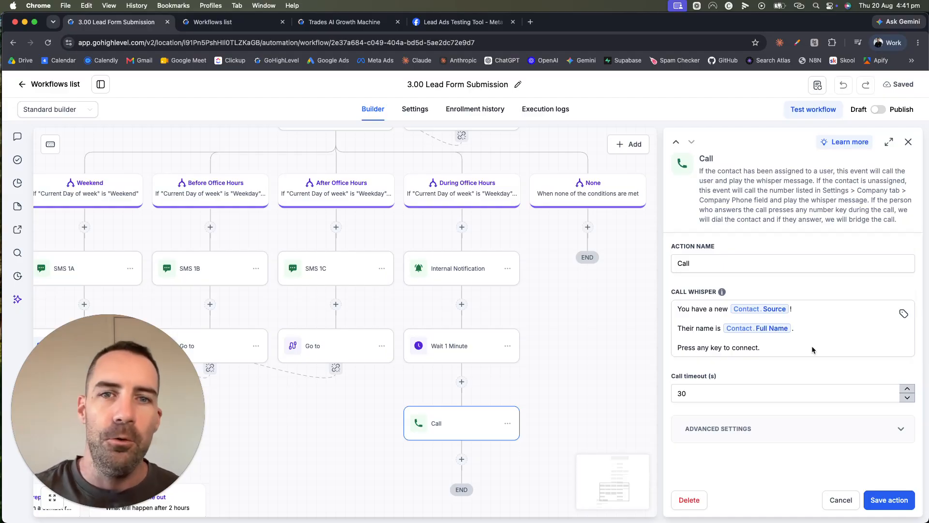
scroll(465, 334, "down", 5)
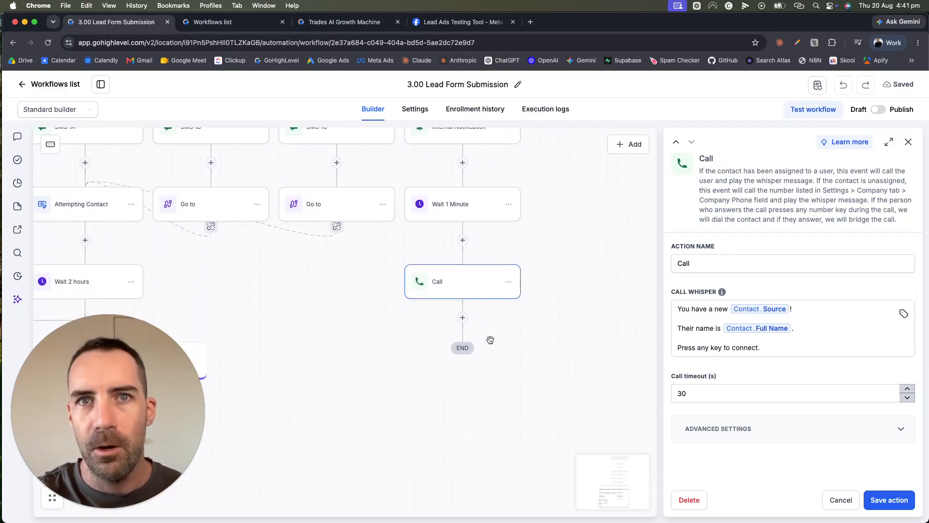
scroll(133, 189, "up", 2)
scroll(133, 190, "left", 4)
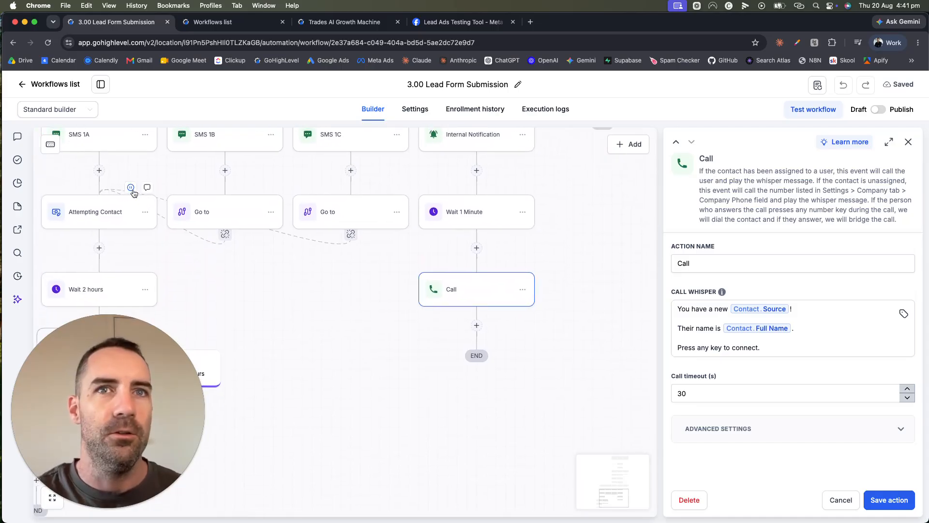
Step: Return to the 03 Speed to Lead (Forms) folder and open the "3.01 Post Phone Call" workflow at its triggers
left_click(22, 85)
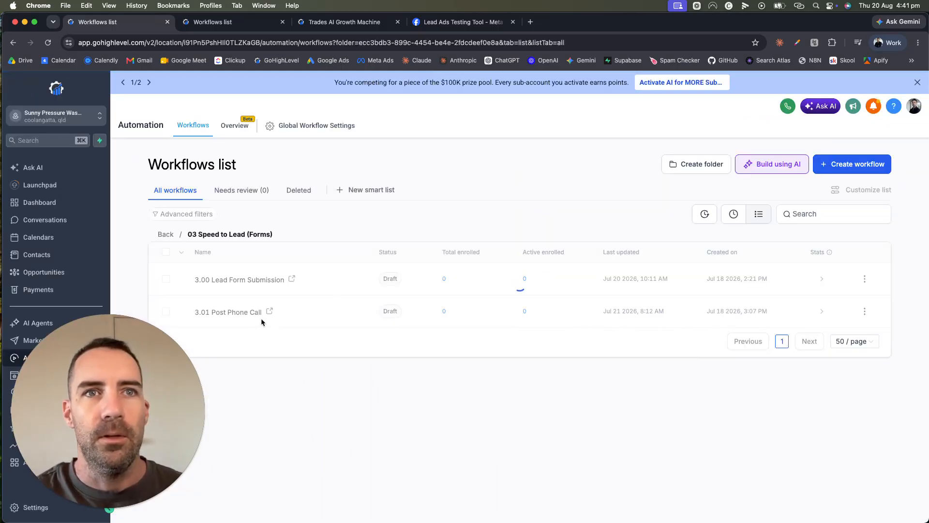
left_click(250, 312)
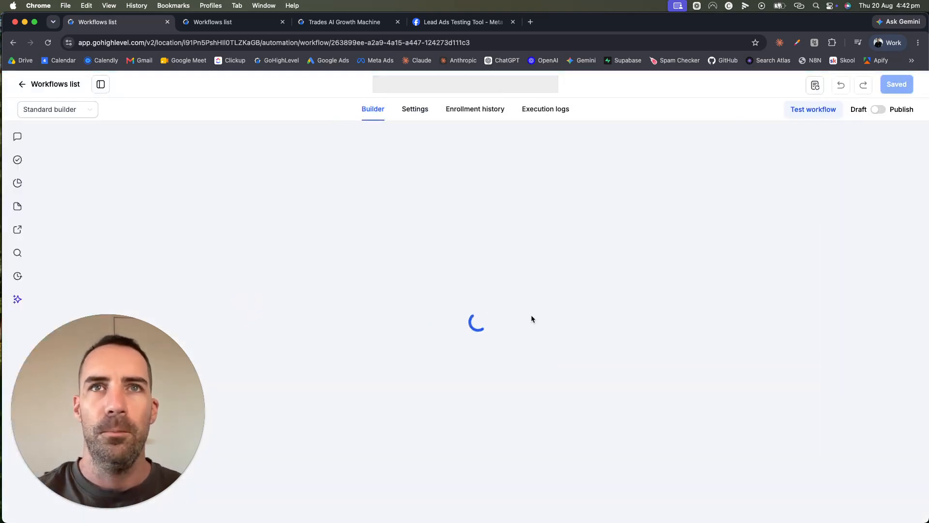
scroll(575, 270, "up", 5)
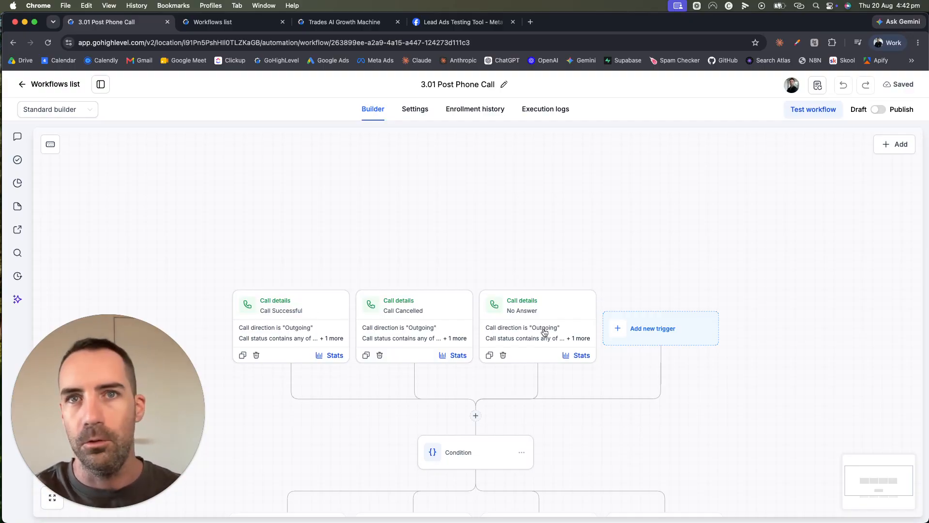
Step: Examine the workflow's call triggers and the No Answer, Call Cancelled, Call Successful and None branches with their actions
scroll(654, 389, "down", 2)
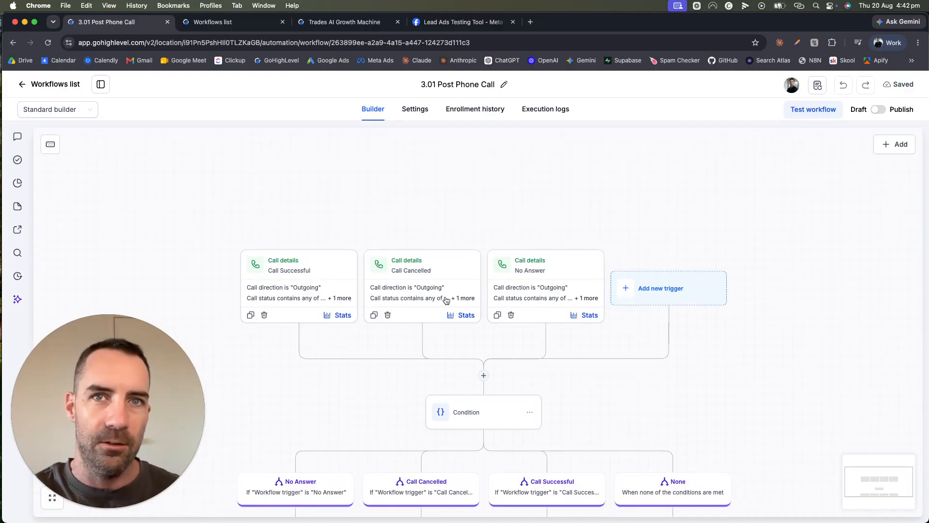
scroll(479, 388, "down", 5)
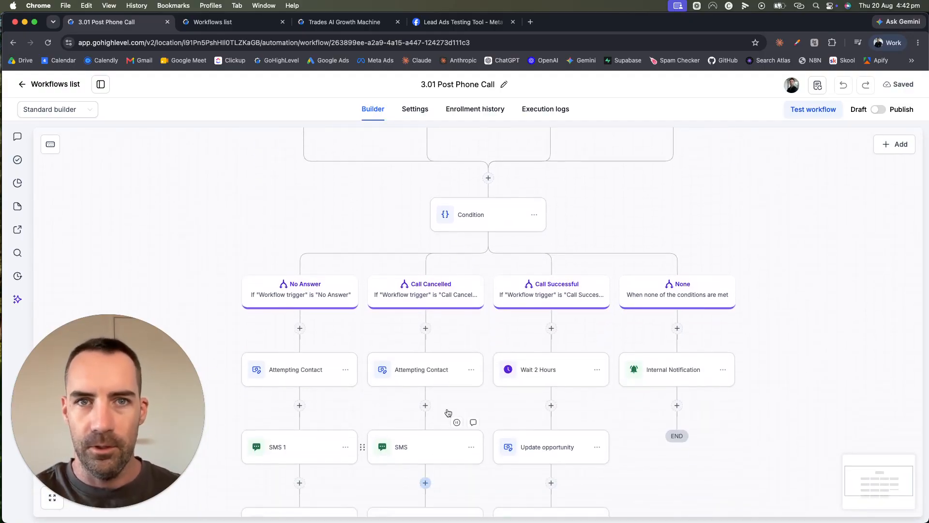
scroll(490, 288, "up", 3)
scroll(490, 287, "up", 1)
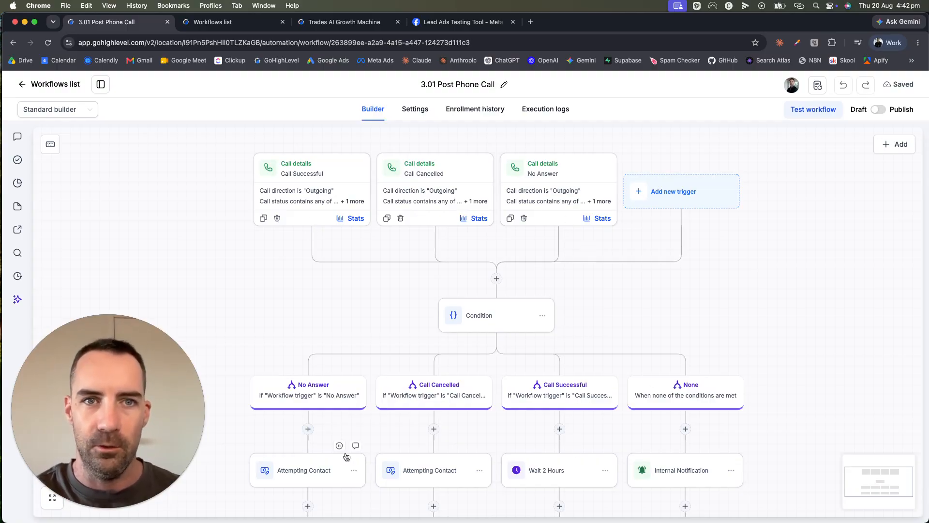
scroll(345, 452, "down", 5)
scroll(344, 452, "up", 2)
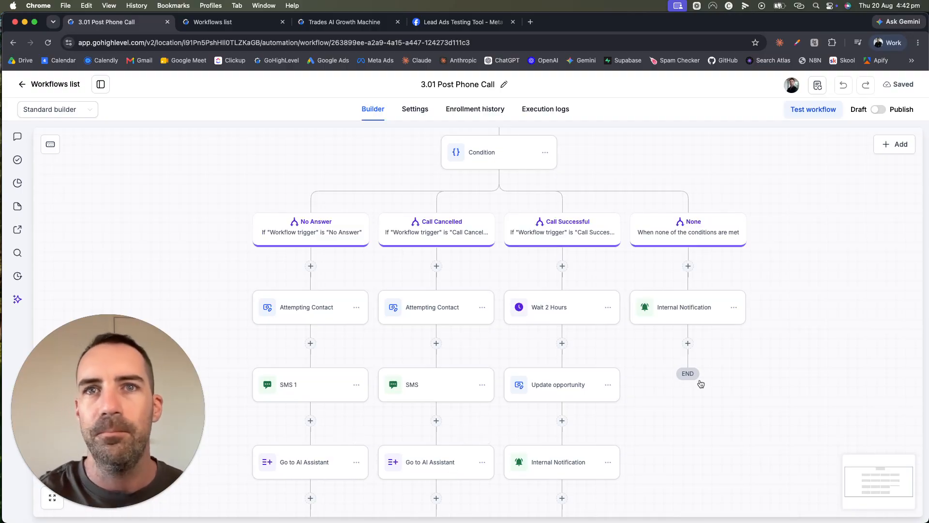
left_click_drag(695, 383, 658, 371)
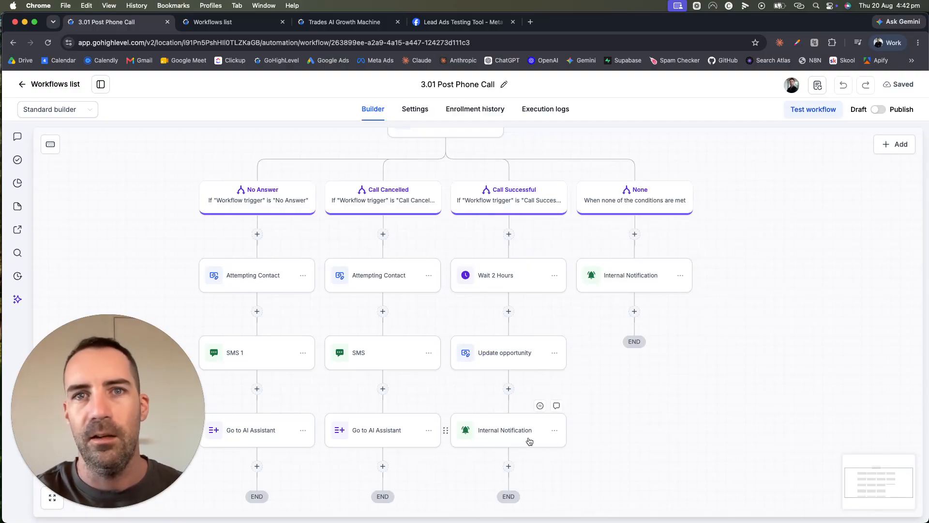
Step: Review the No Answer branch's SMS 1 message alongside the workflow's call triggers and condition branches
scroll(665, 286, "up", 2)
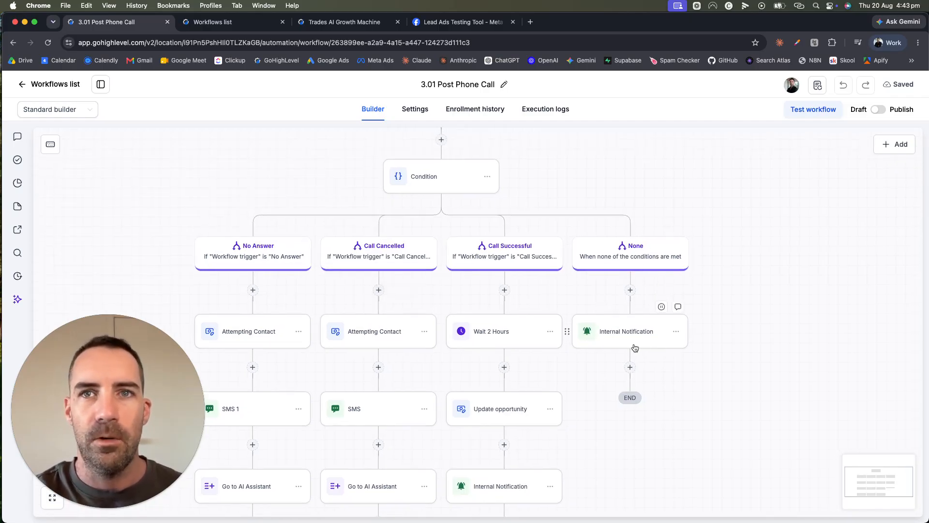
scroll(664, 351, "up", 8)
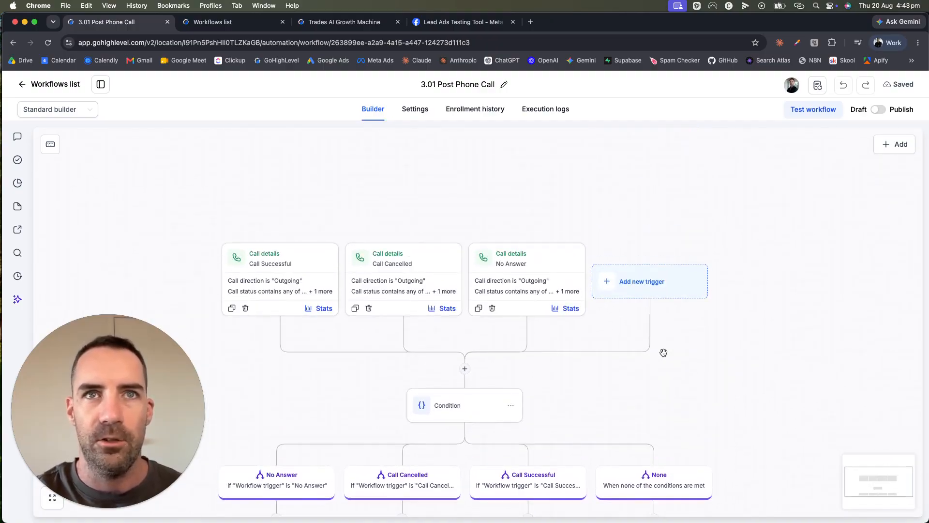
scroll(267, 304, "down", 10)
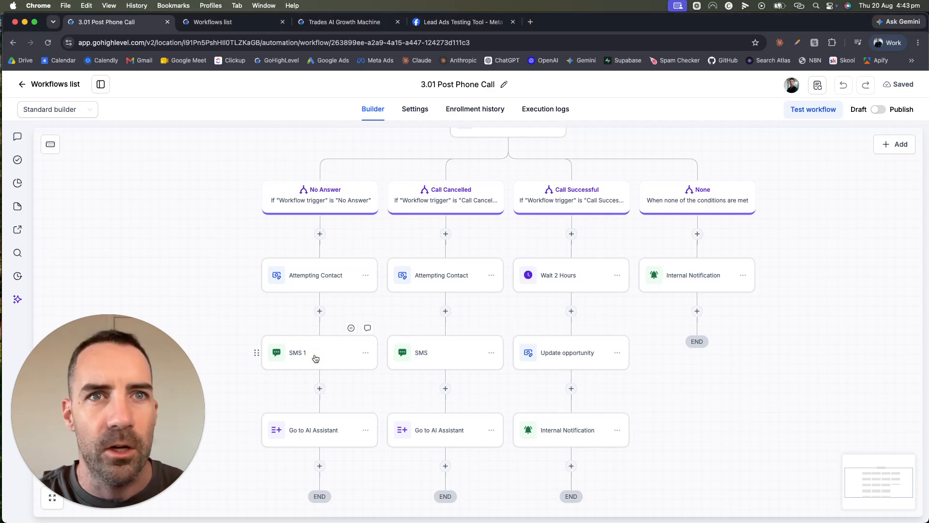
left_click(330, 352)
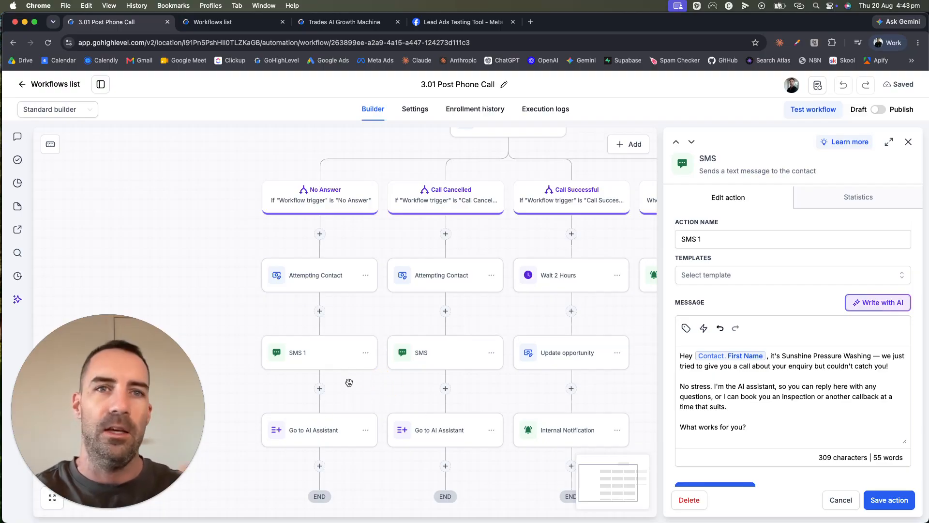
scroll(450, 381, "up", 5)
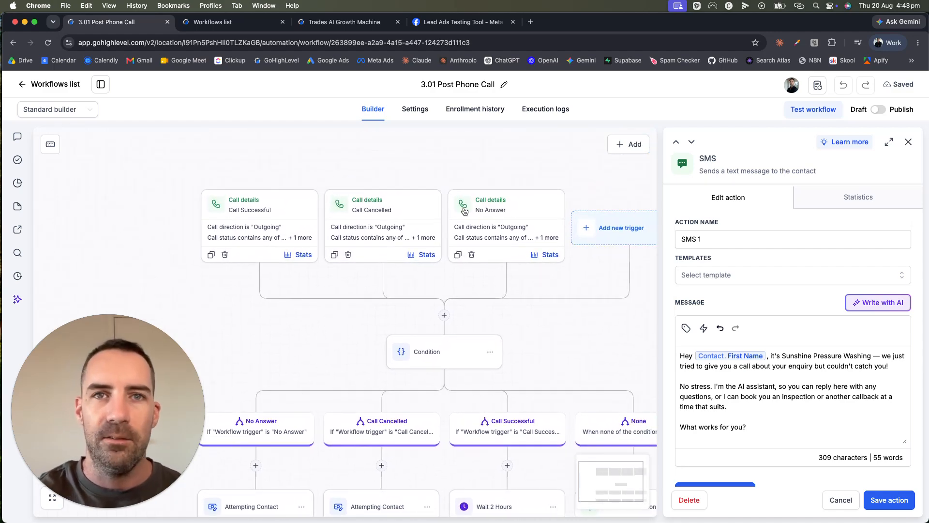
scroll(463, 211, "down", 5)
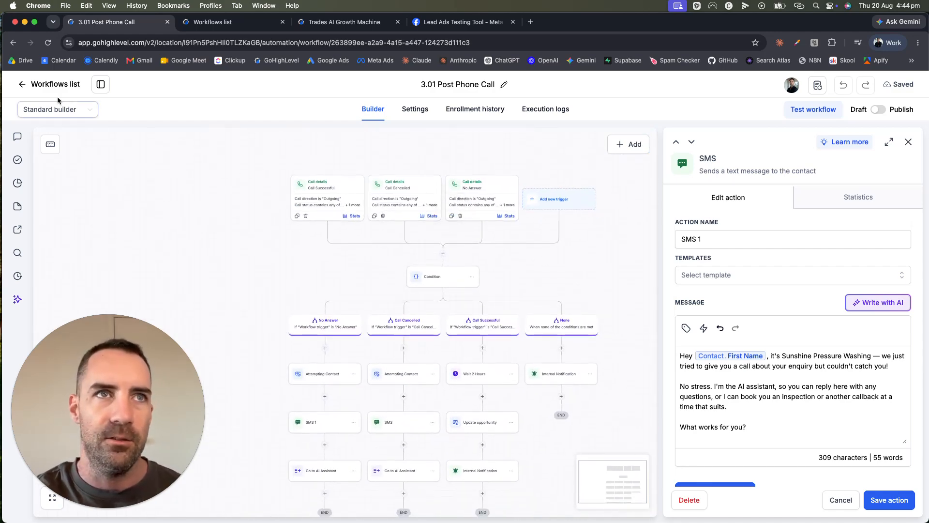
Step: Return to the workflows list, open "3.00 Lead Form Submission" and review its office-hours branches and form triggers
left_click(39, 86)
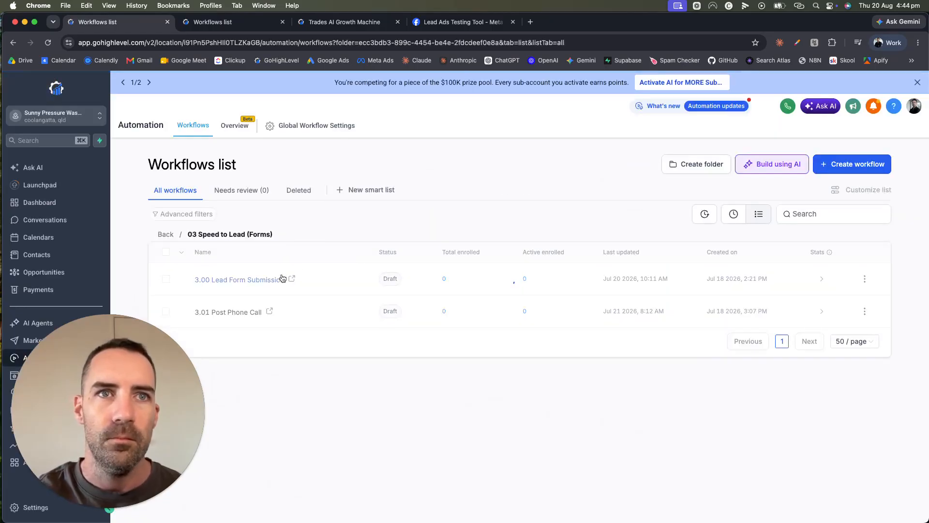
left_click(267, 280)
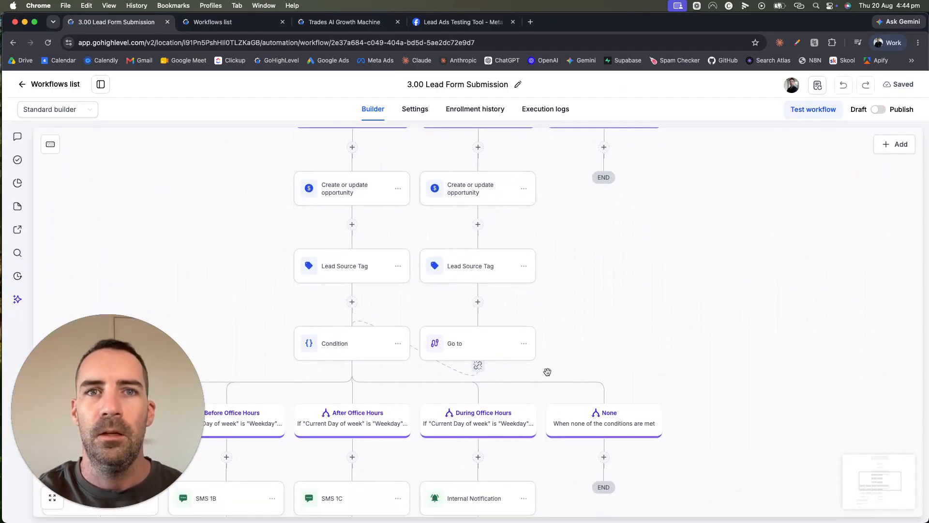
scroll(547, 372, "down", 5)
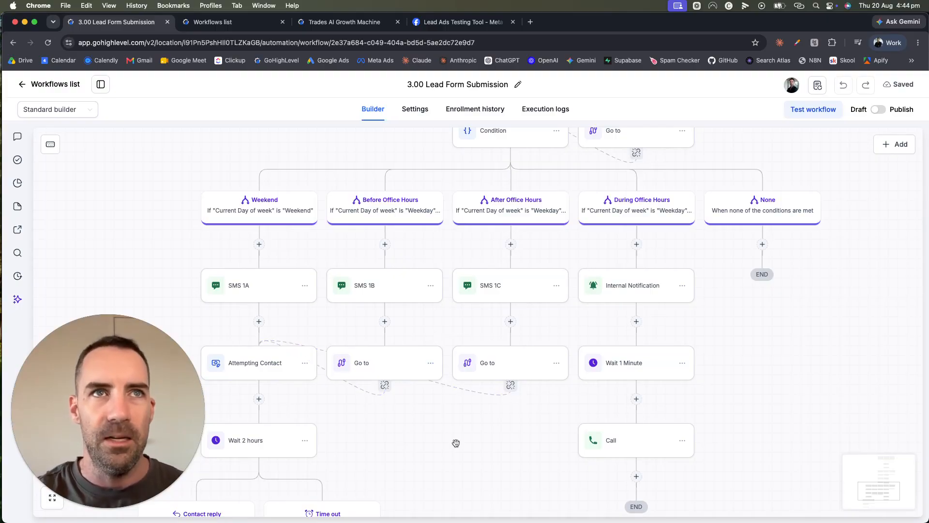
scroll(557, 302, "up", 6)
scroll(560, 300, "up", 6)
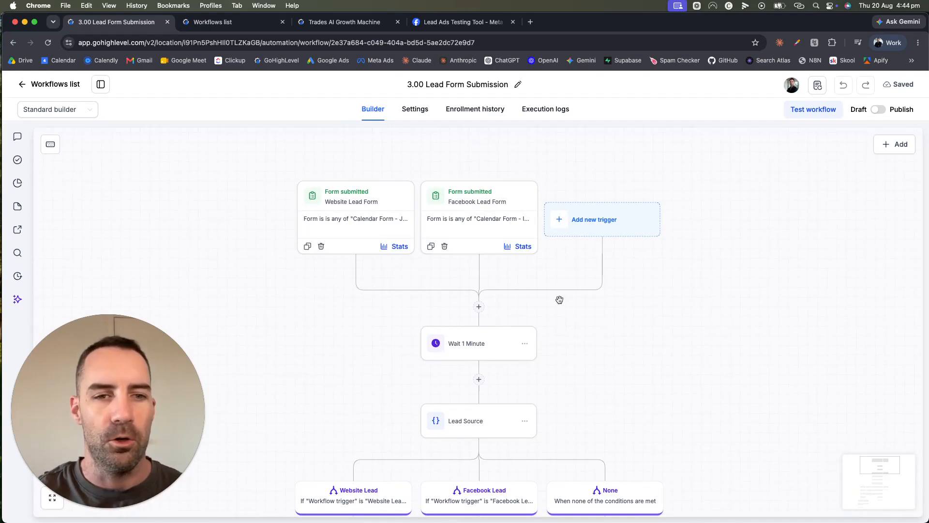